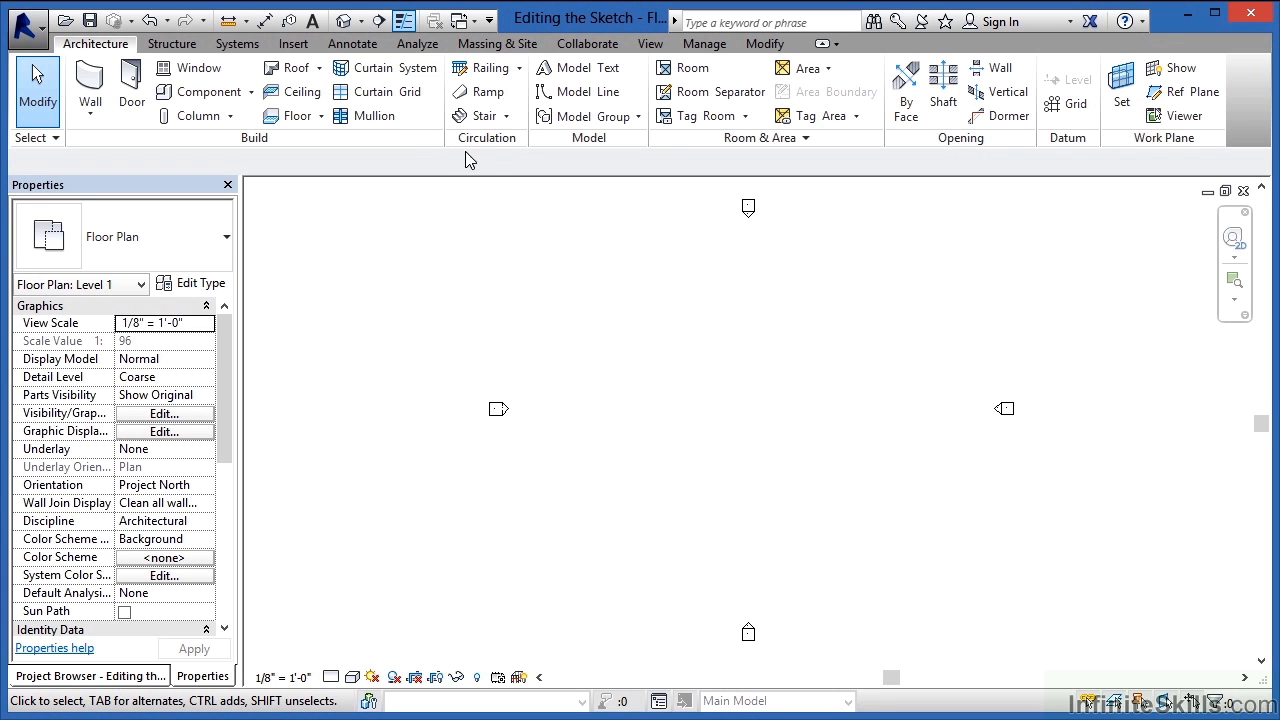
Show the Stair by Component and Stair by Sketch options in the Stair drop-down.
click(508, 117)
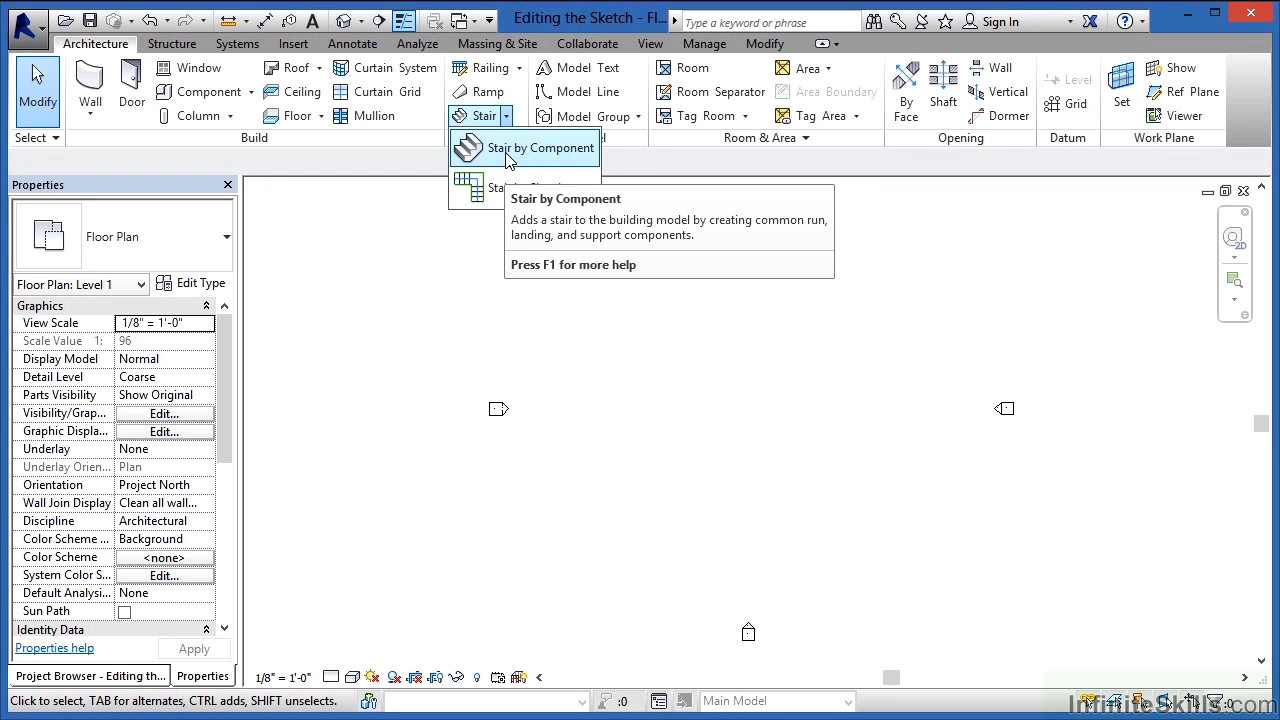
Place a straight 18-riser component stair run from Level 1 to Level 2 and finish it.
click(509, 158)
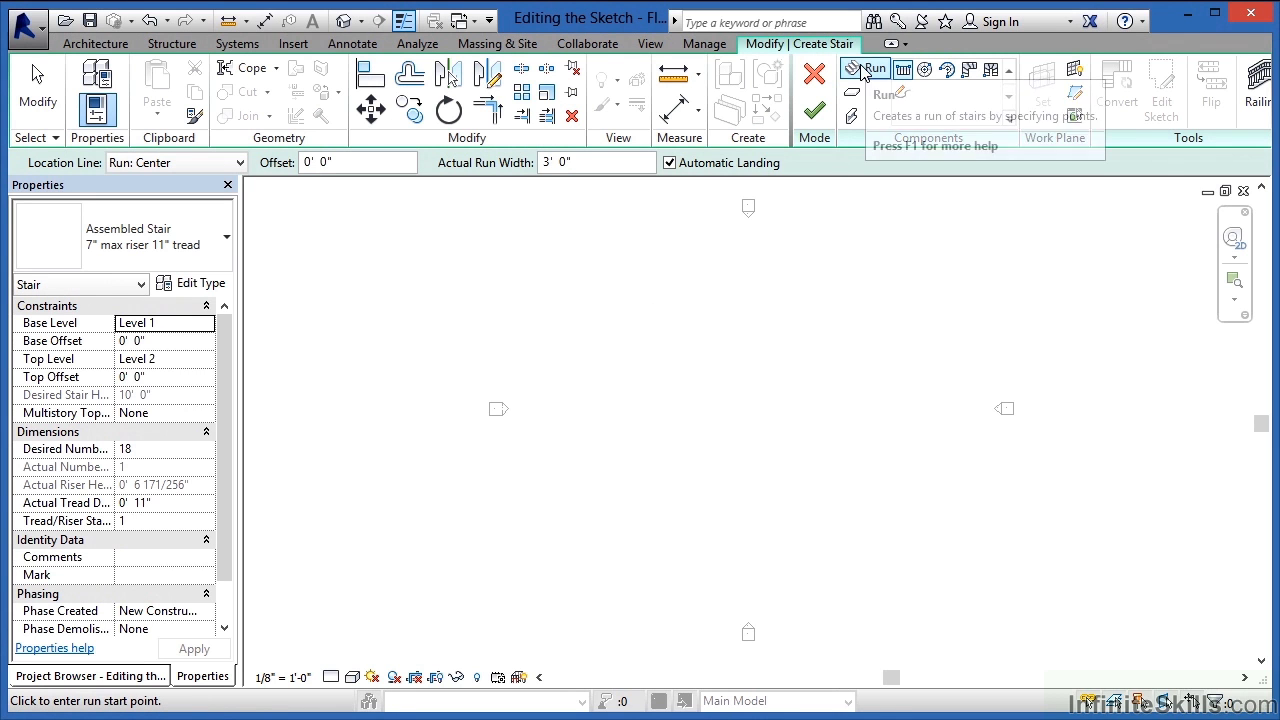
click(603, 441)
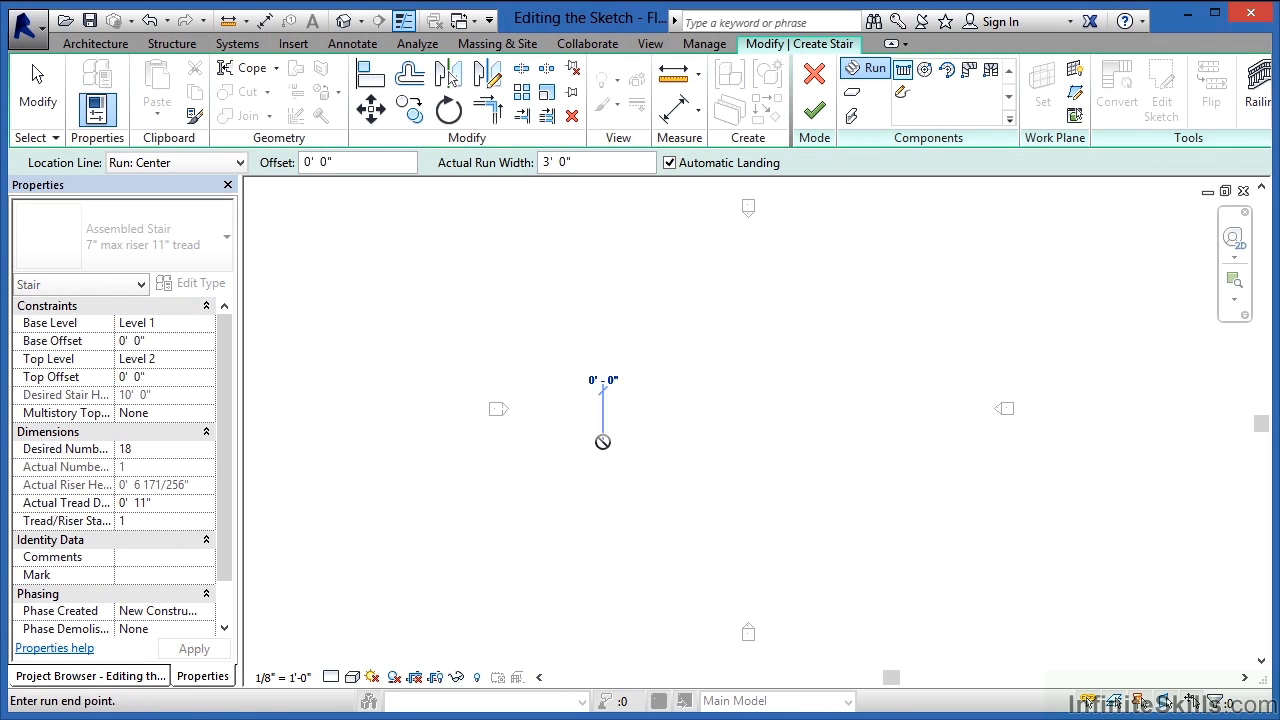
click(603, 379)
key(Escape)
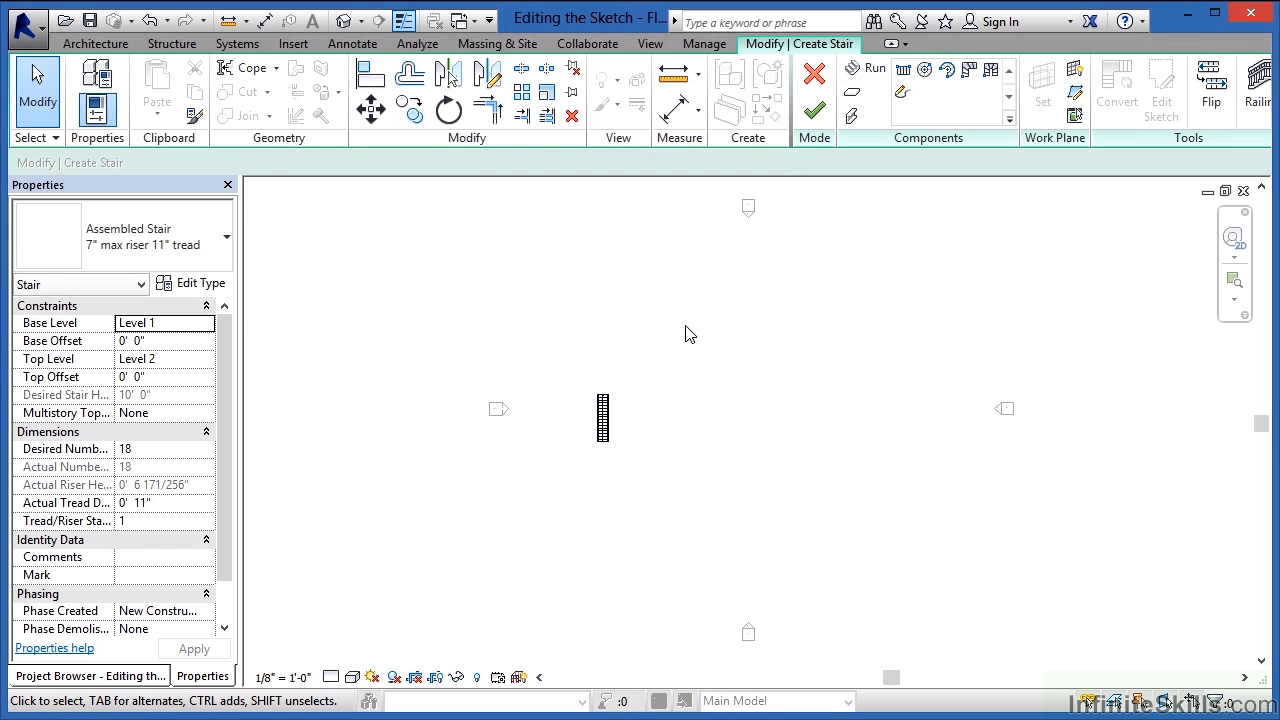
click(815, 113)
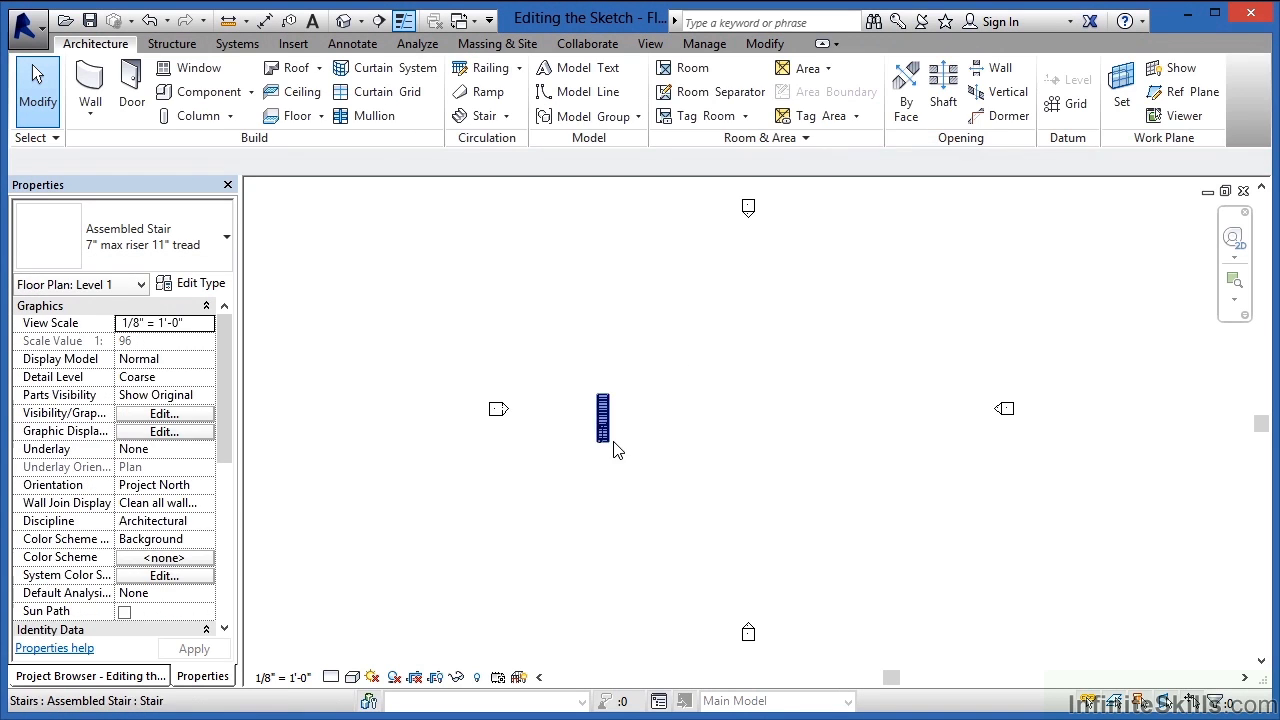
scroll(614, 445, up, 5)
scroll(616, 424, up, 3)
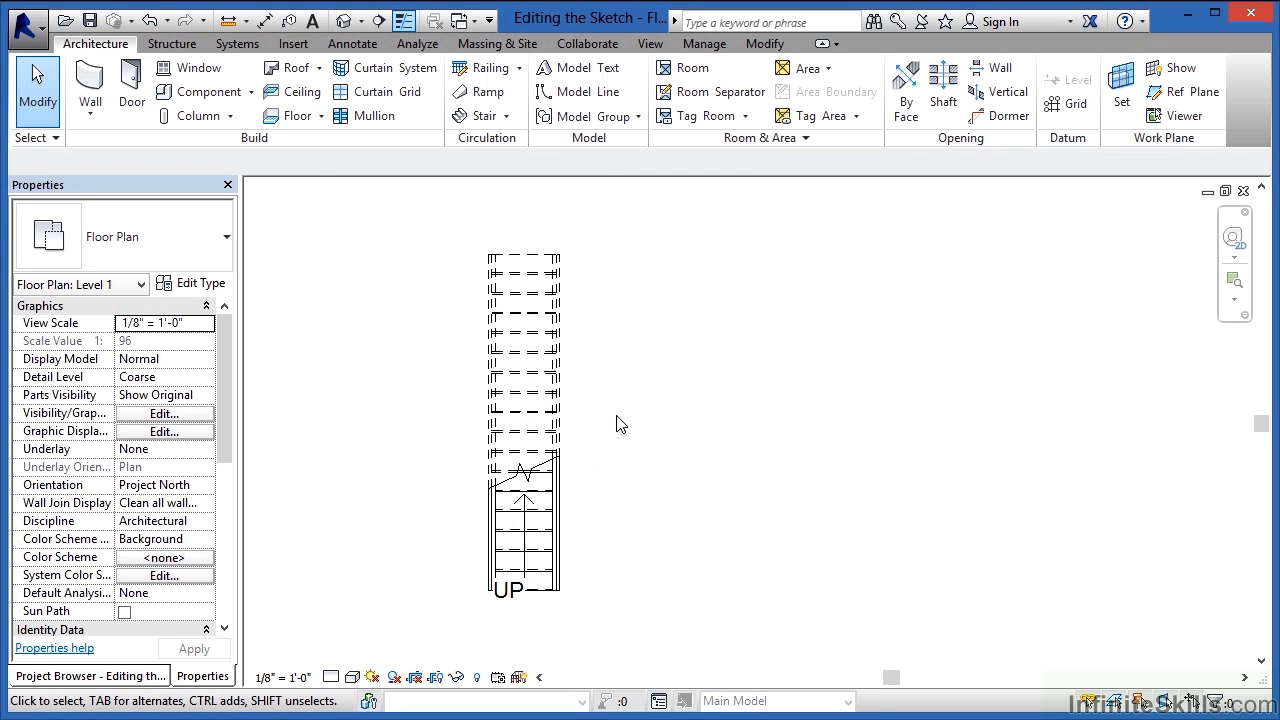
scroll(618, 424, down, 4)
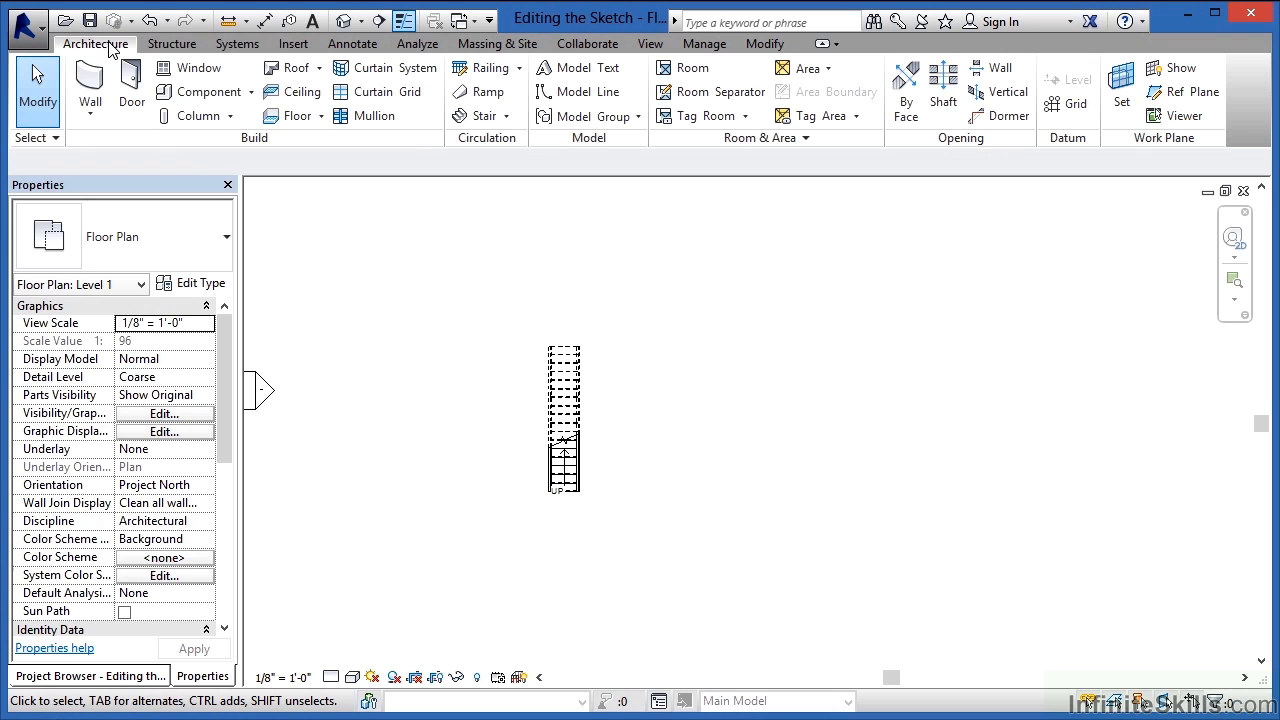
Start a new Stair by Sketch in boundary-drawing mode.
click(508, 117)
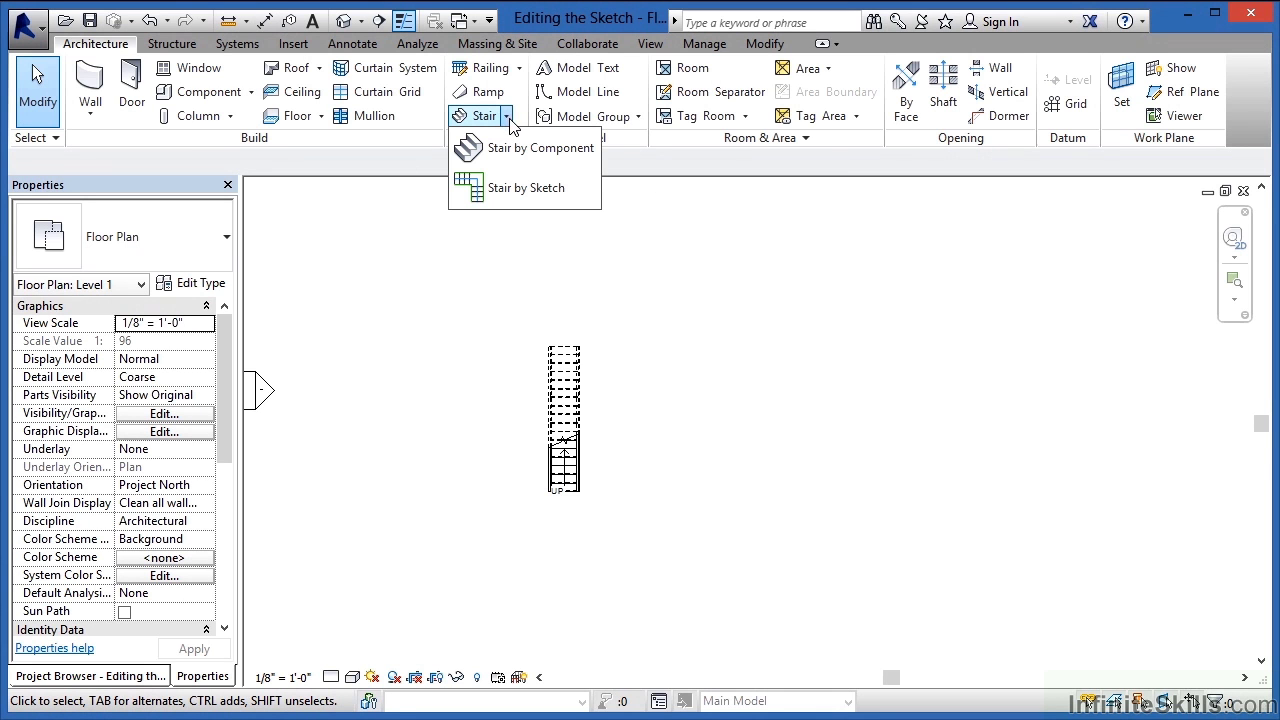
click(506, 196)
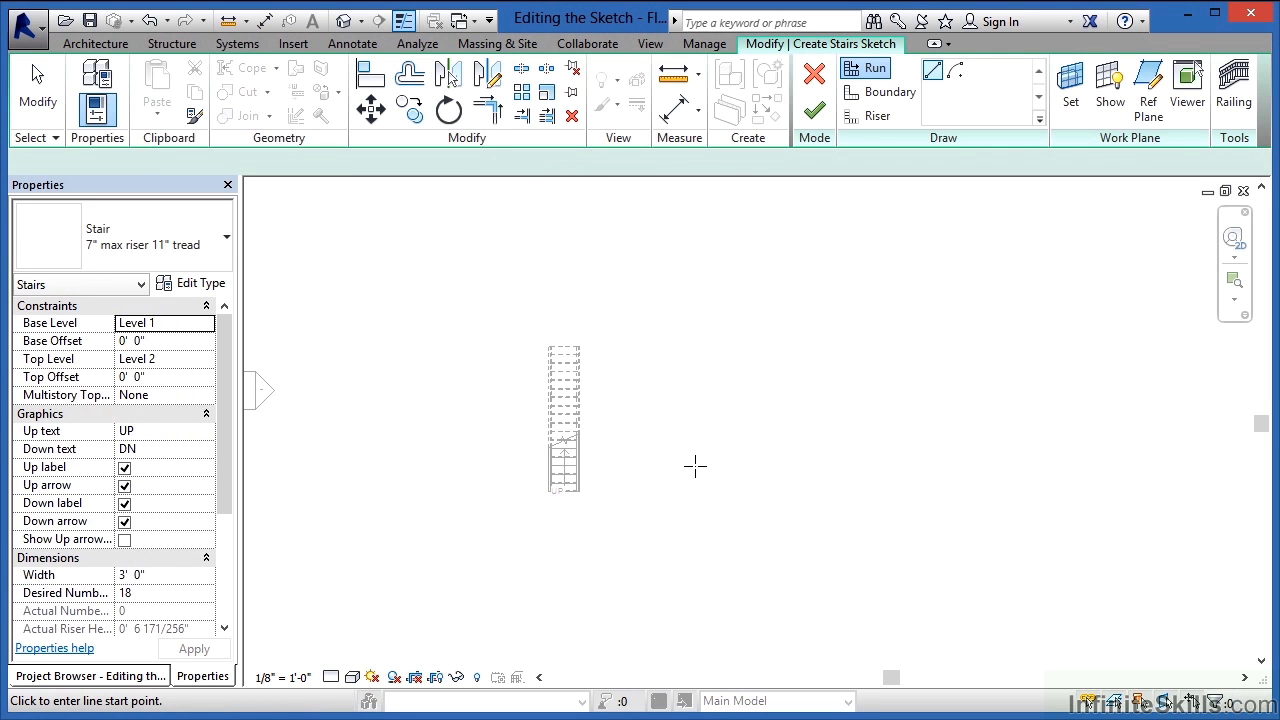
click(876, 97)
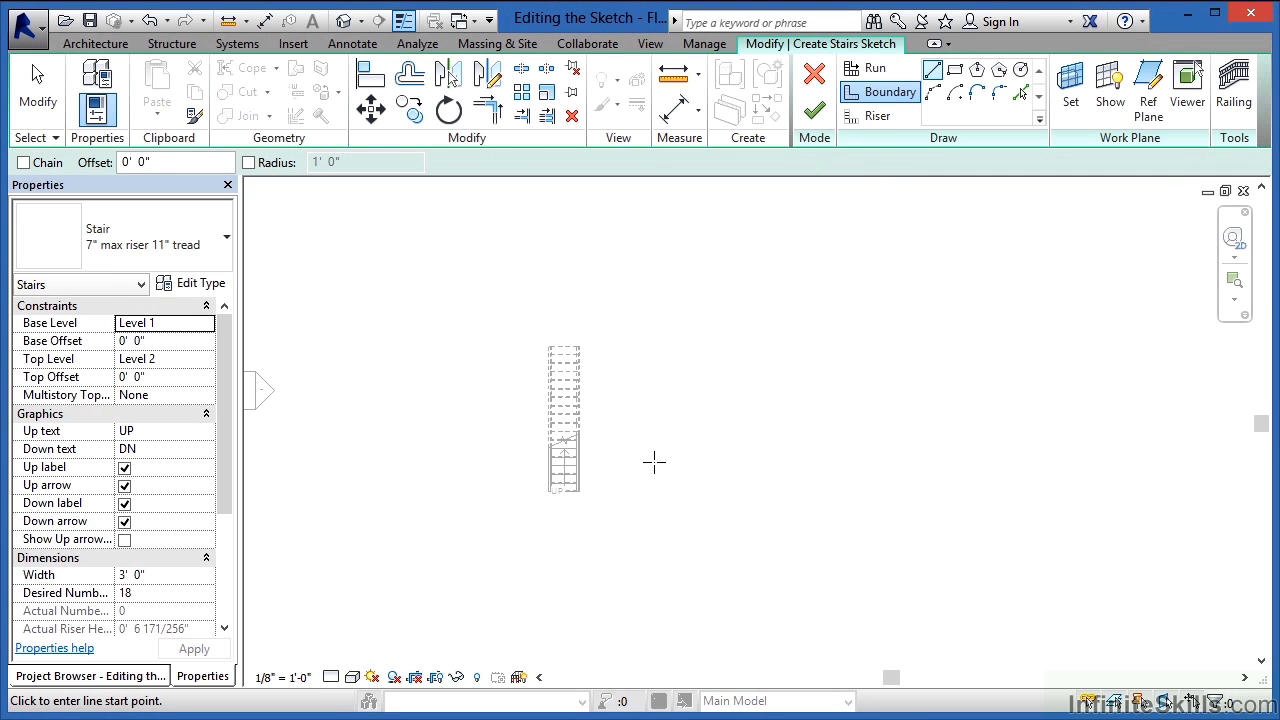
Draw two parallel vertical boundary lines 4'-0" apart beside the first stair.
click(634, 487)
scroll(630, 470, up, 4)
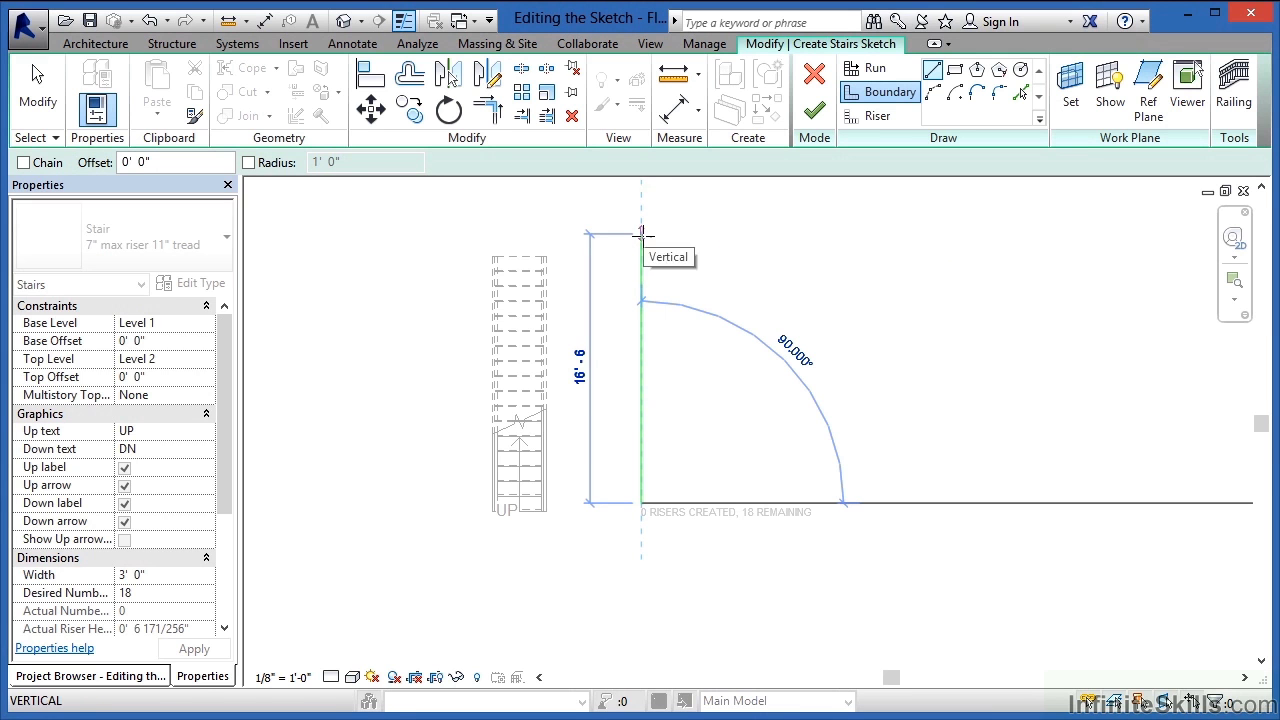
click(641, 233)
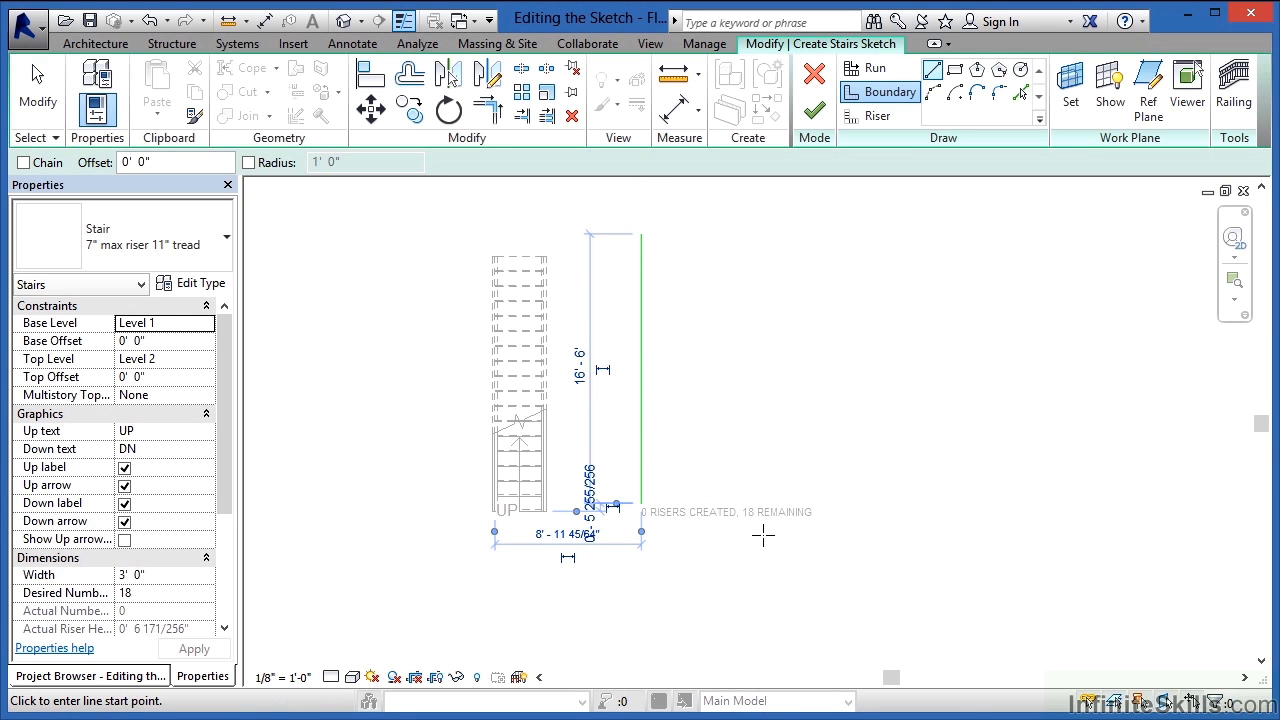
click(706, 501)
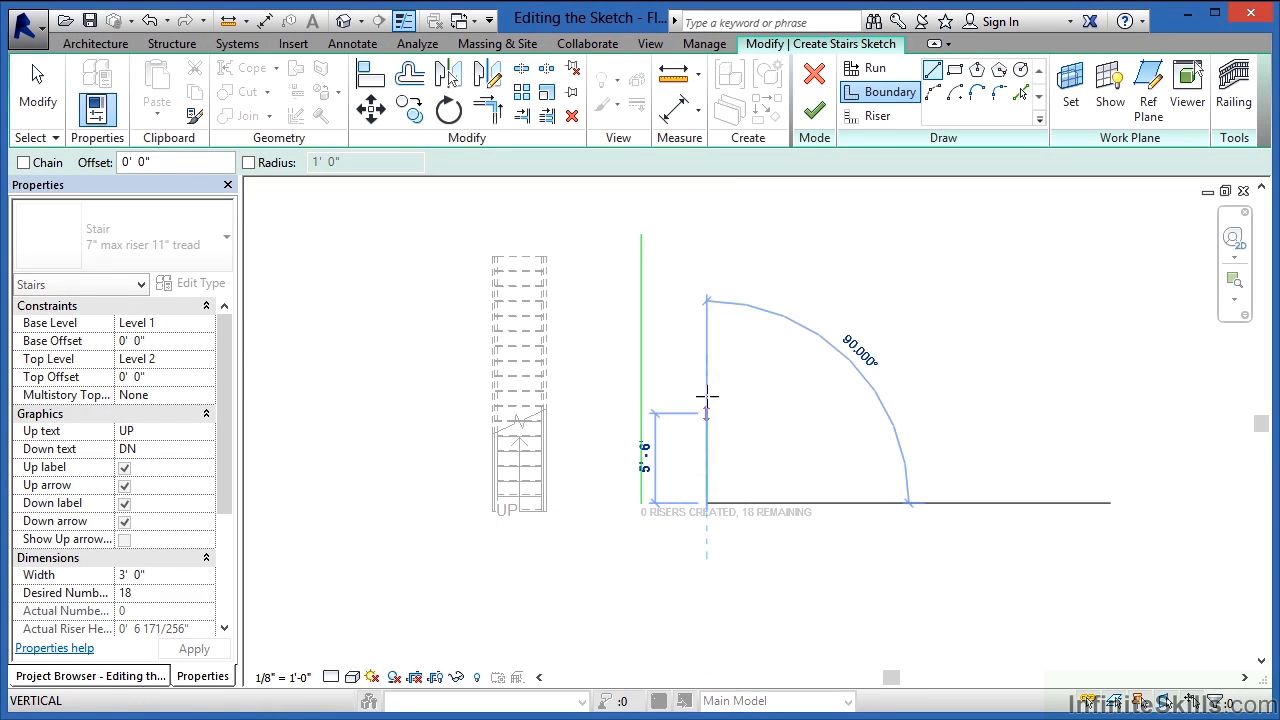
click(706, 234)
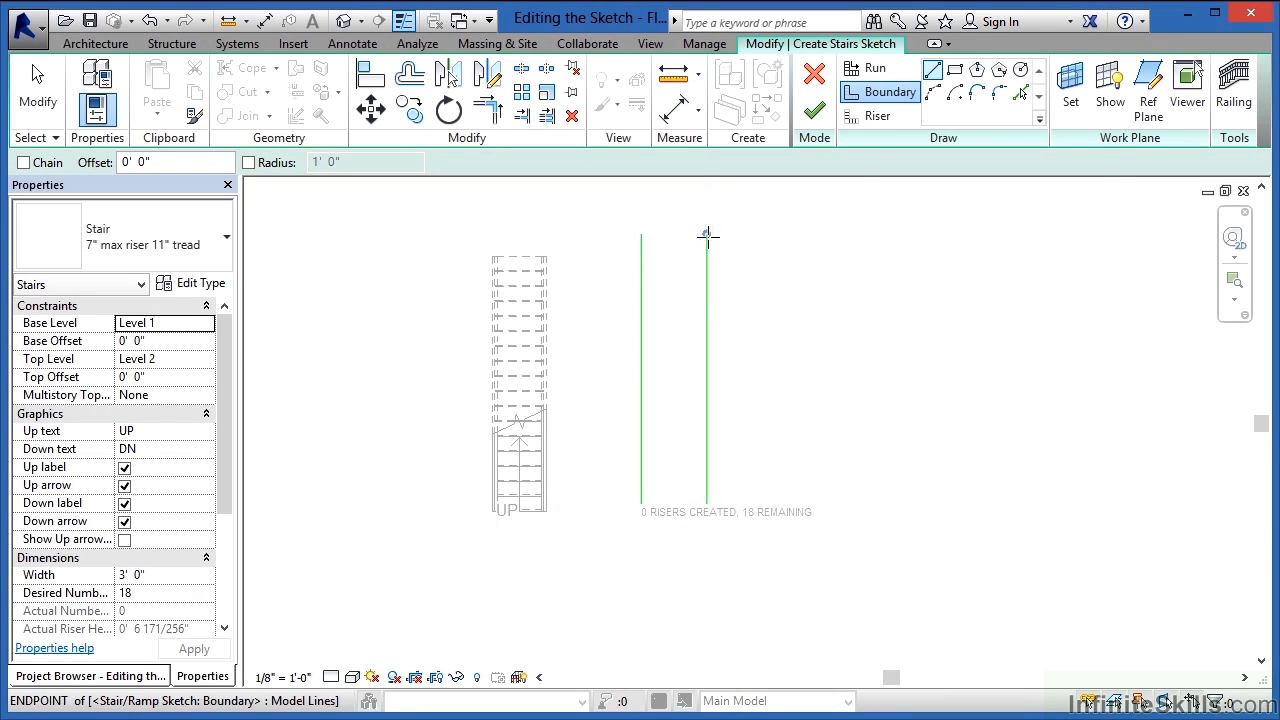
key(Escape)
key(Escape)
scroll(688, 345, up, 1)
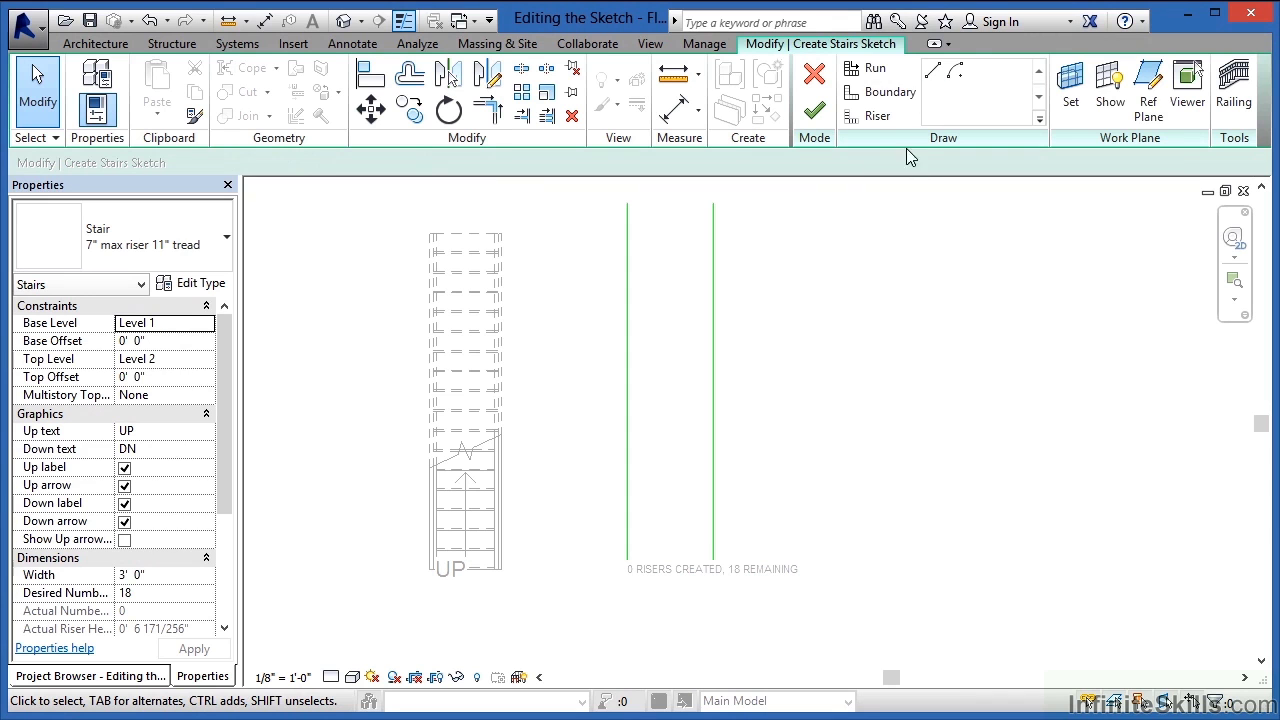
Add a start-end-radius quarter arc flaring outward from the right boundary's bottom.
click(885, 99)
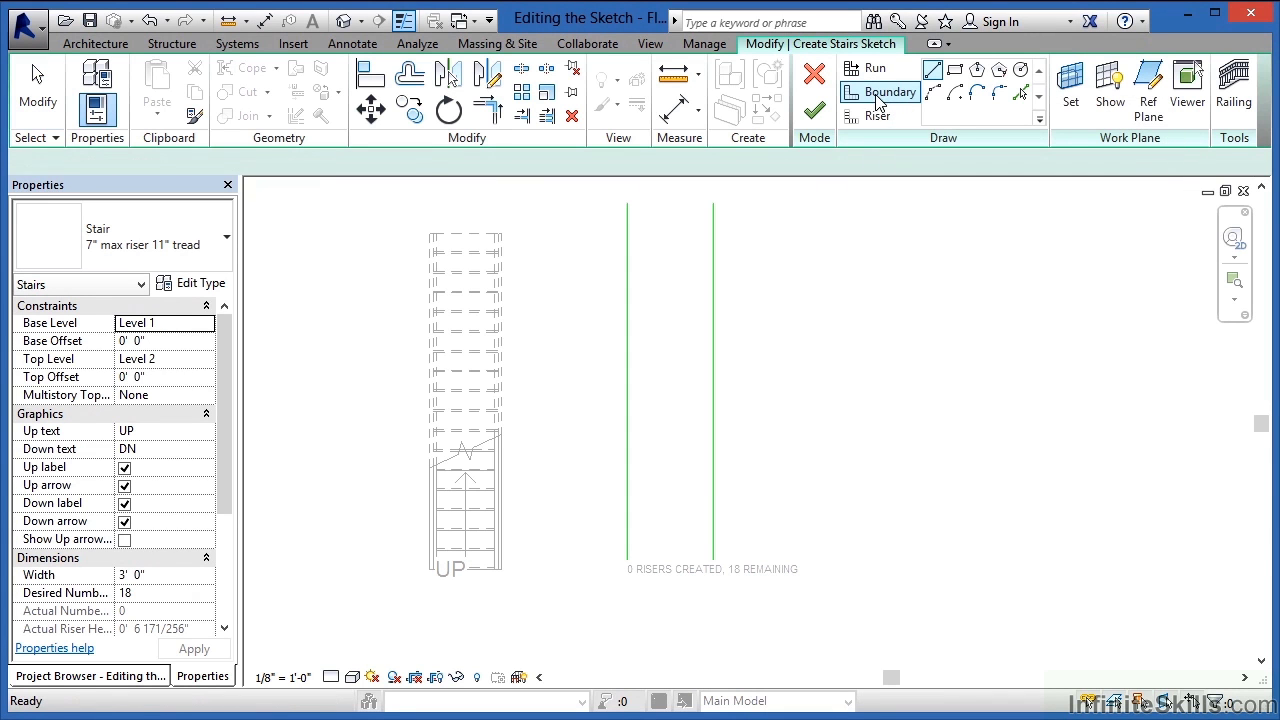
click(933, 100)
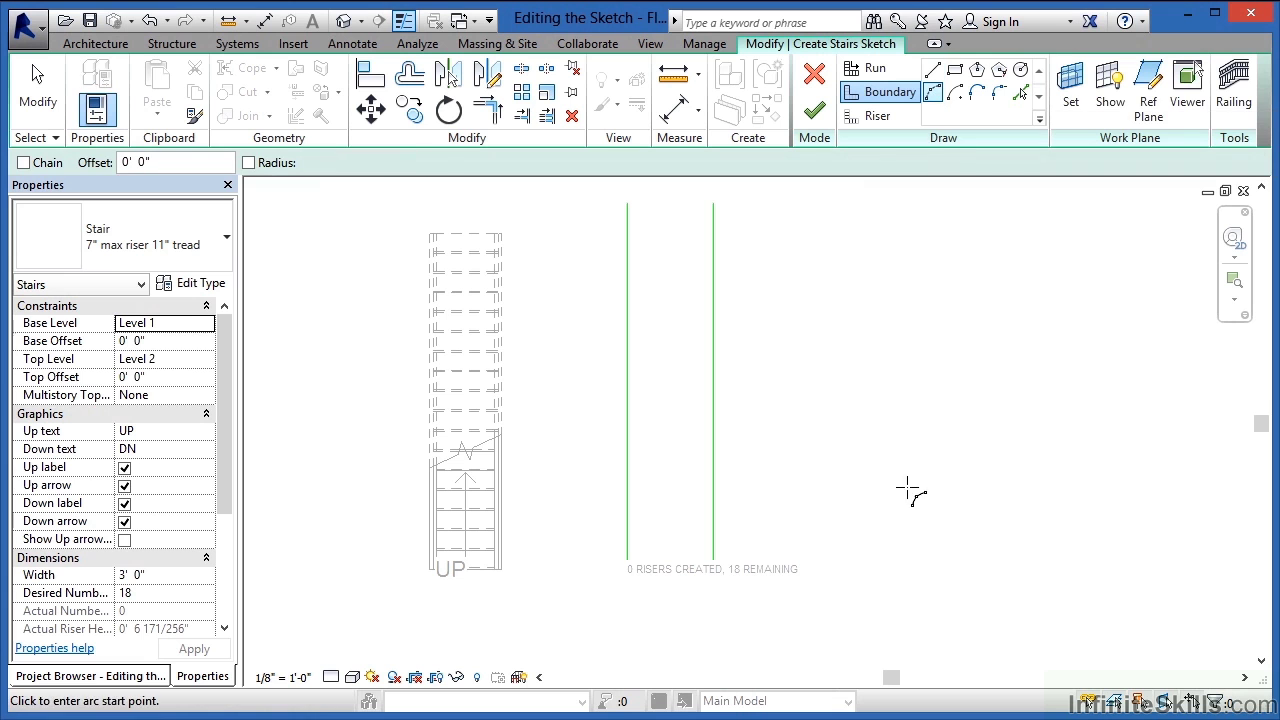
click(713, 558)
click(767, 612)
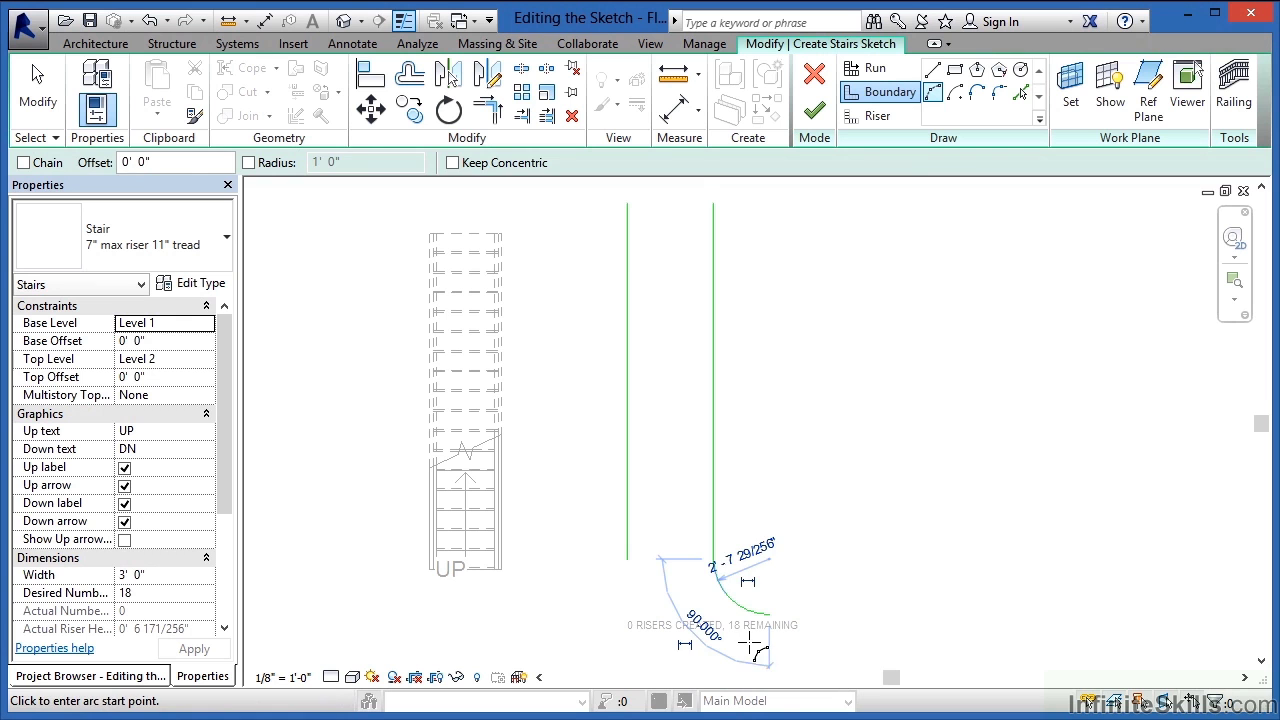
Extend the left boundary straight down to the arc's level using LI.
key(l)
key(i)
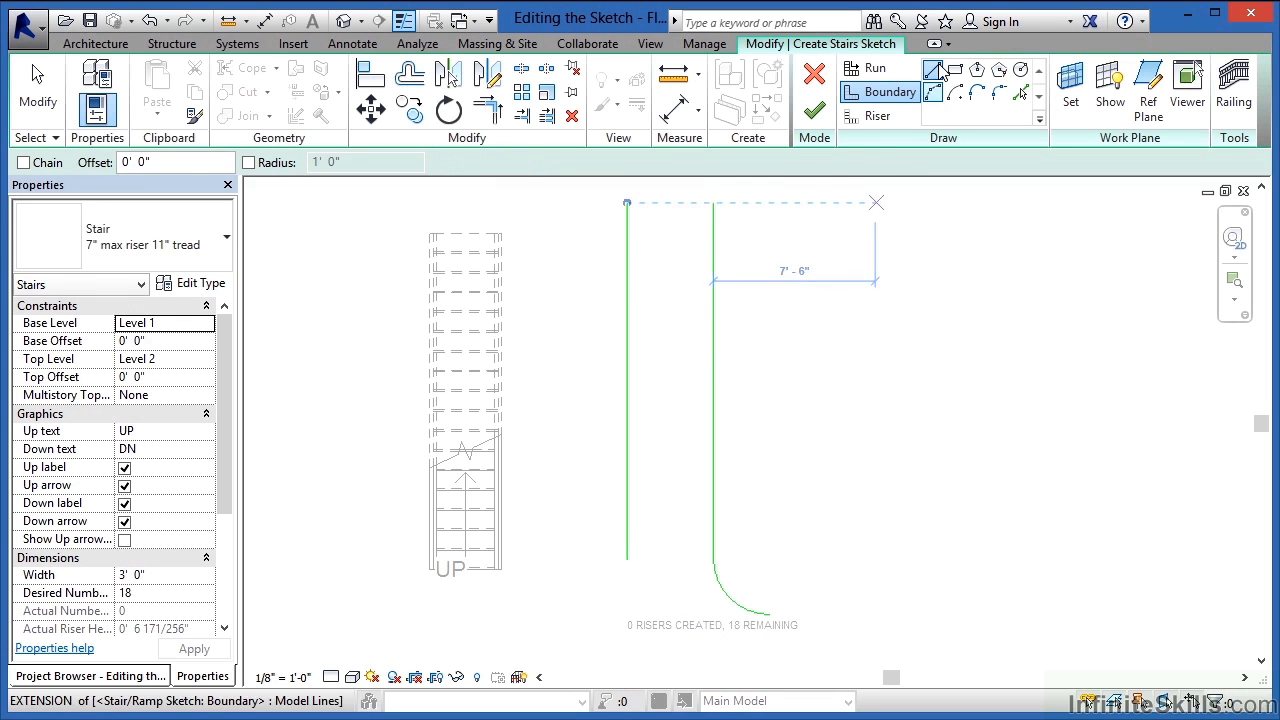
click(627, 557)
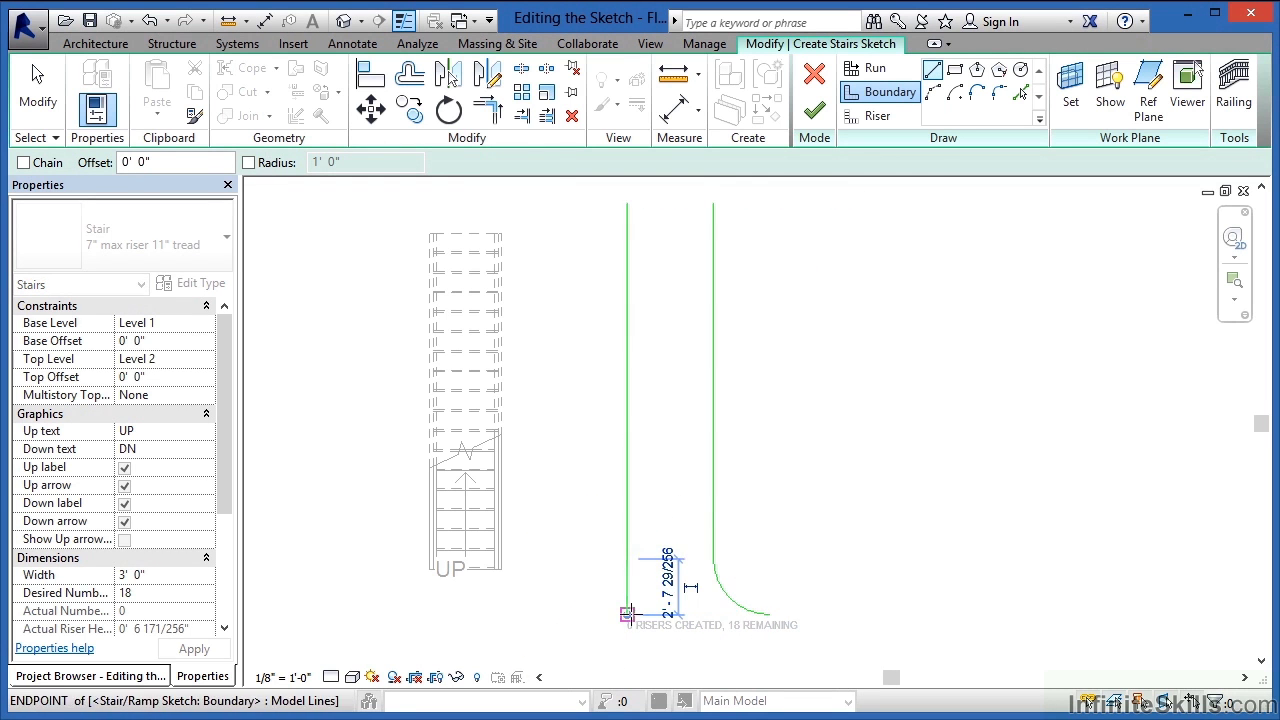
click(627, 614)
key(Escape)
key(Escape)
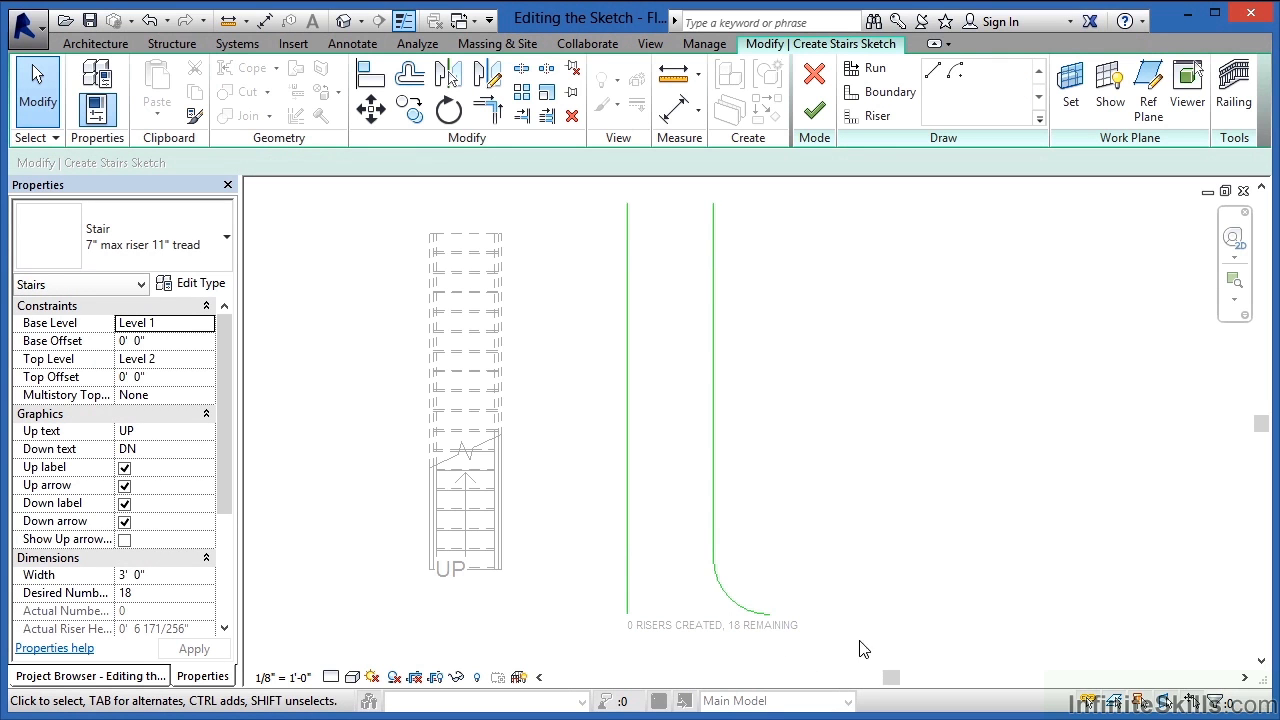
Sketch a riser line across the top between the two boundaries.
click(873, 116)
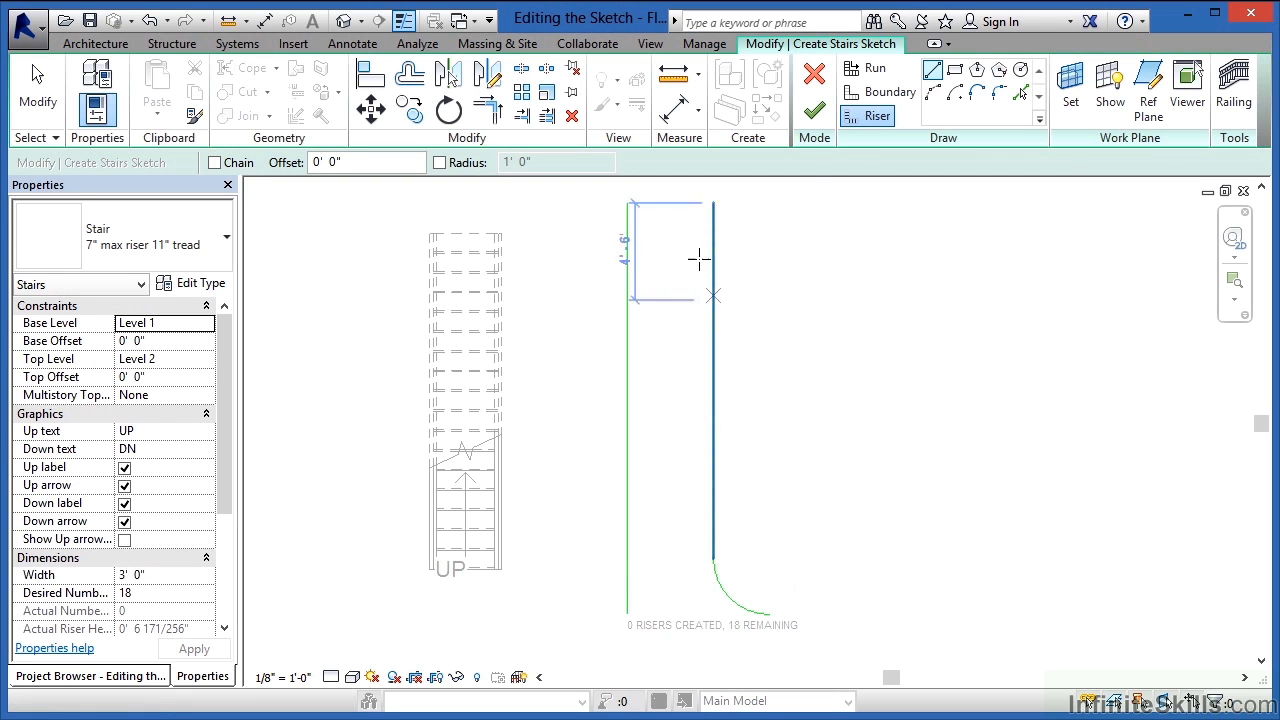
click(628, 203)
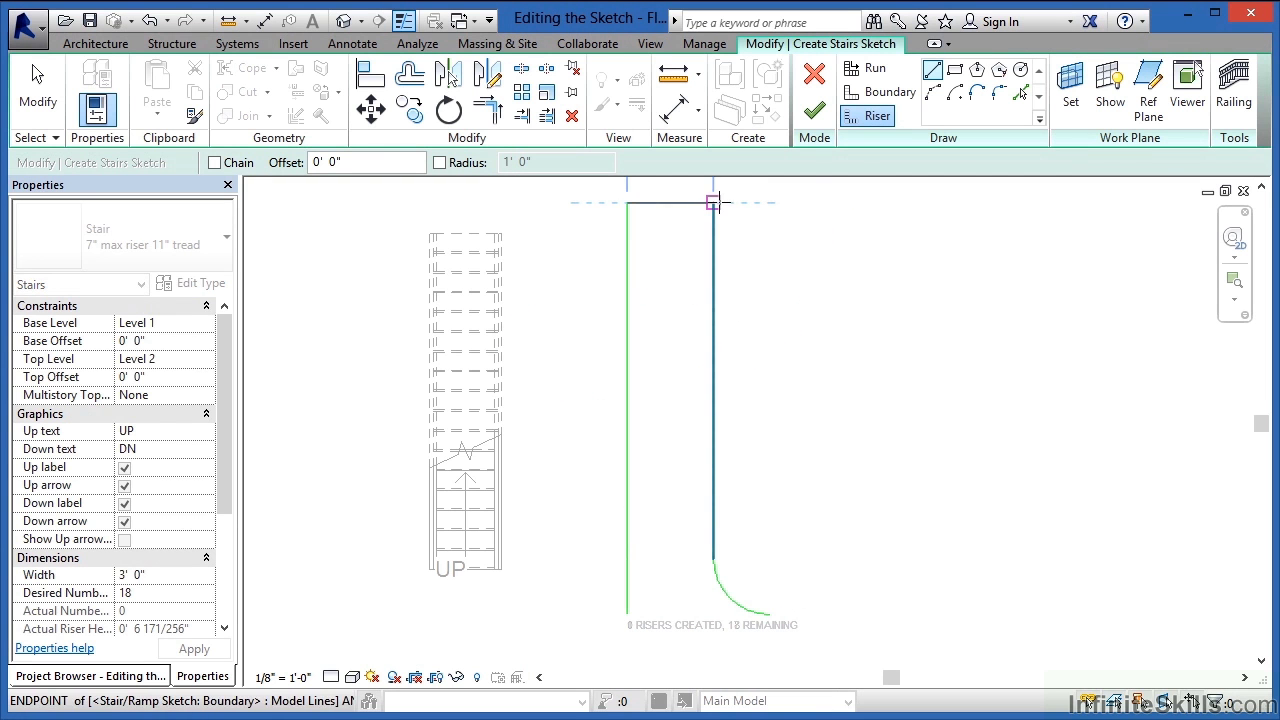
click(713, 203)
key(Escape)
key(Escape)
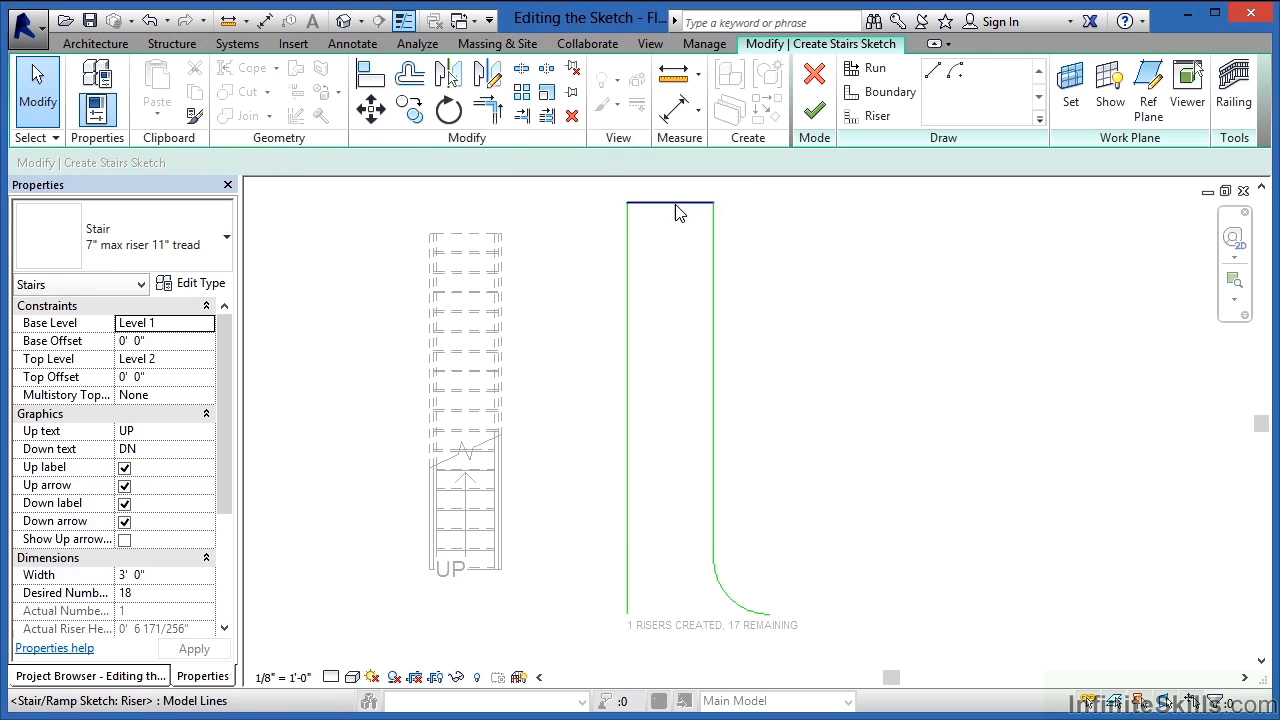
Copy the top riser 11" lower with Copy's Multiple option enabled.
click(677, 207)
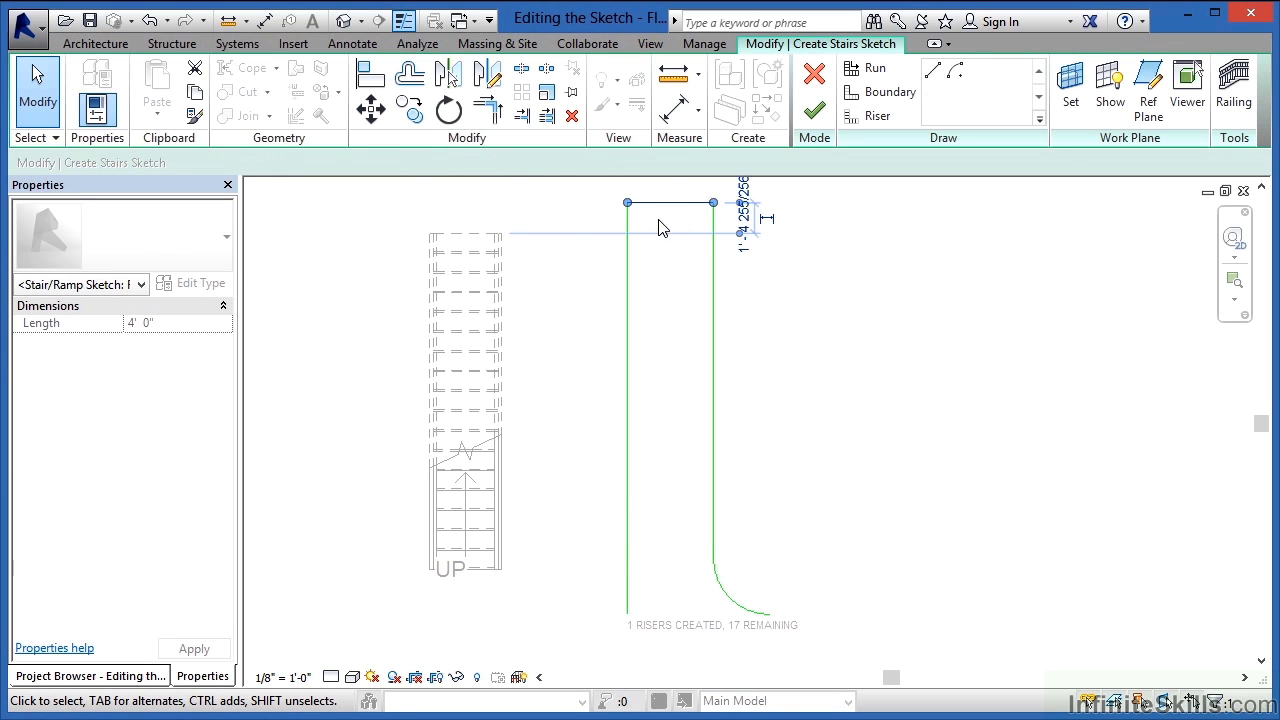
click(410, 108)
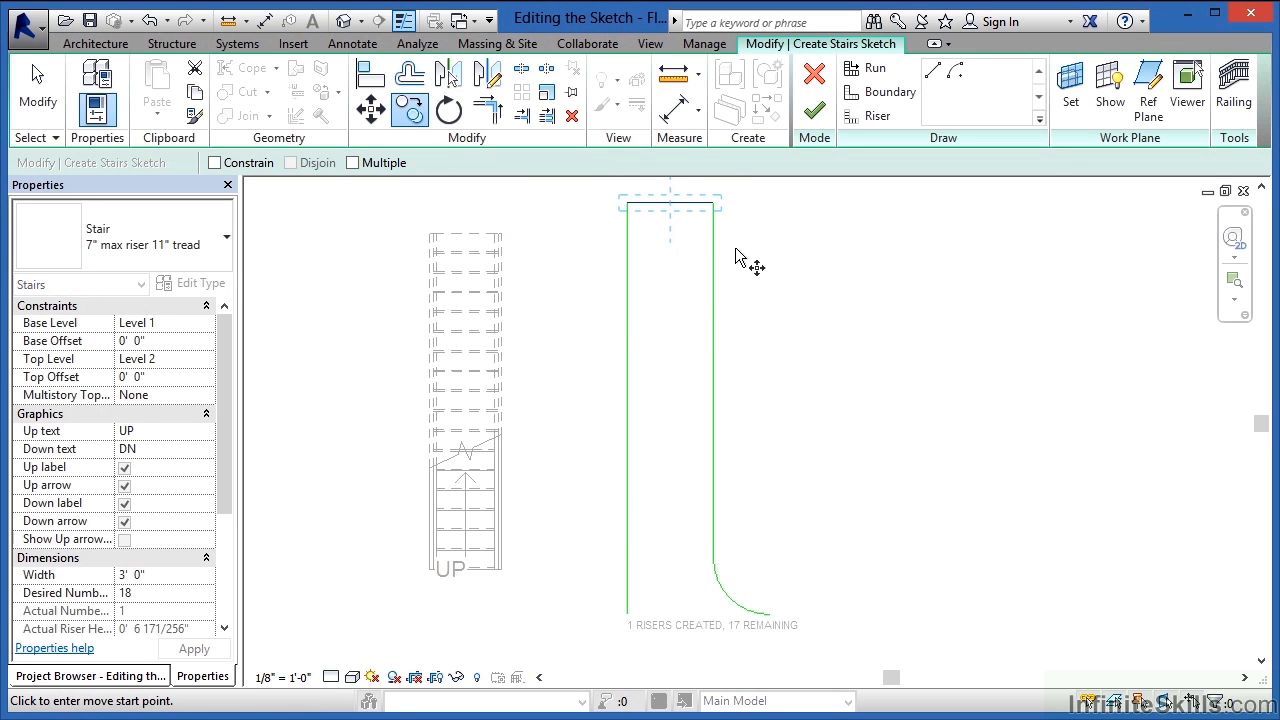
click(352, 162)
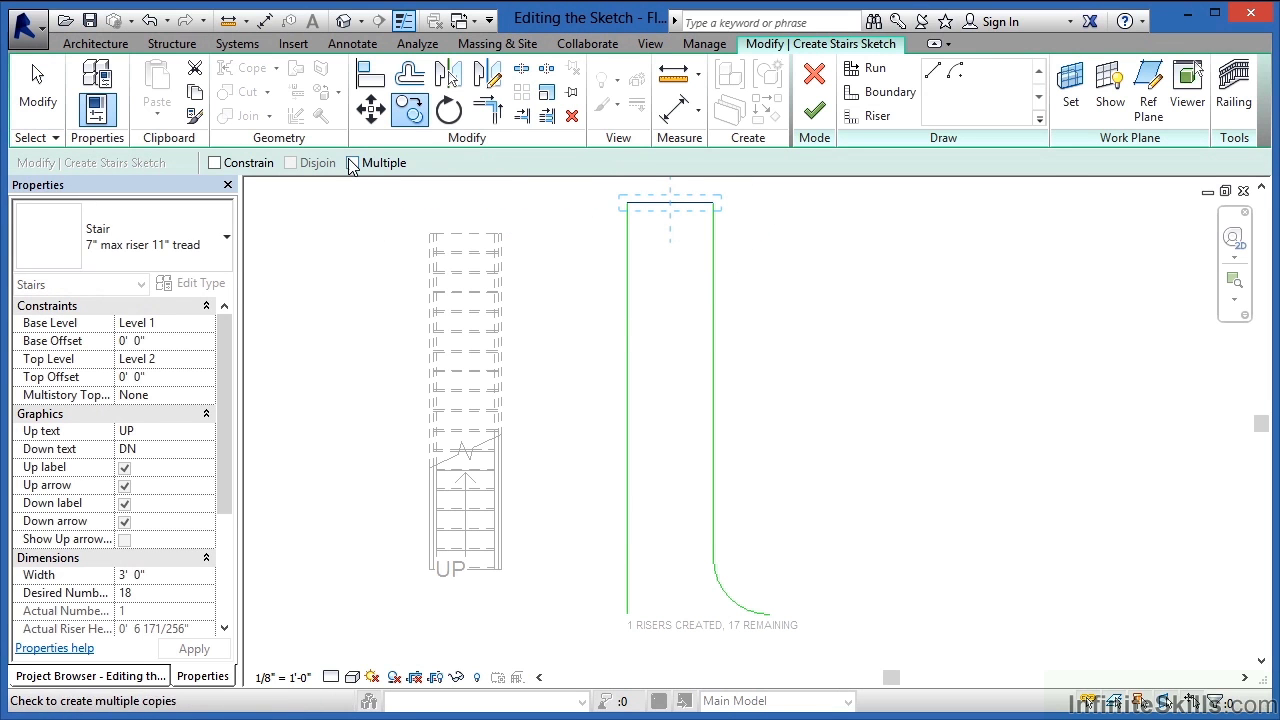
click(715, 205)
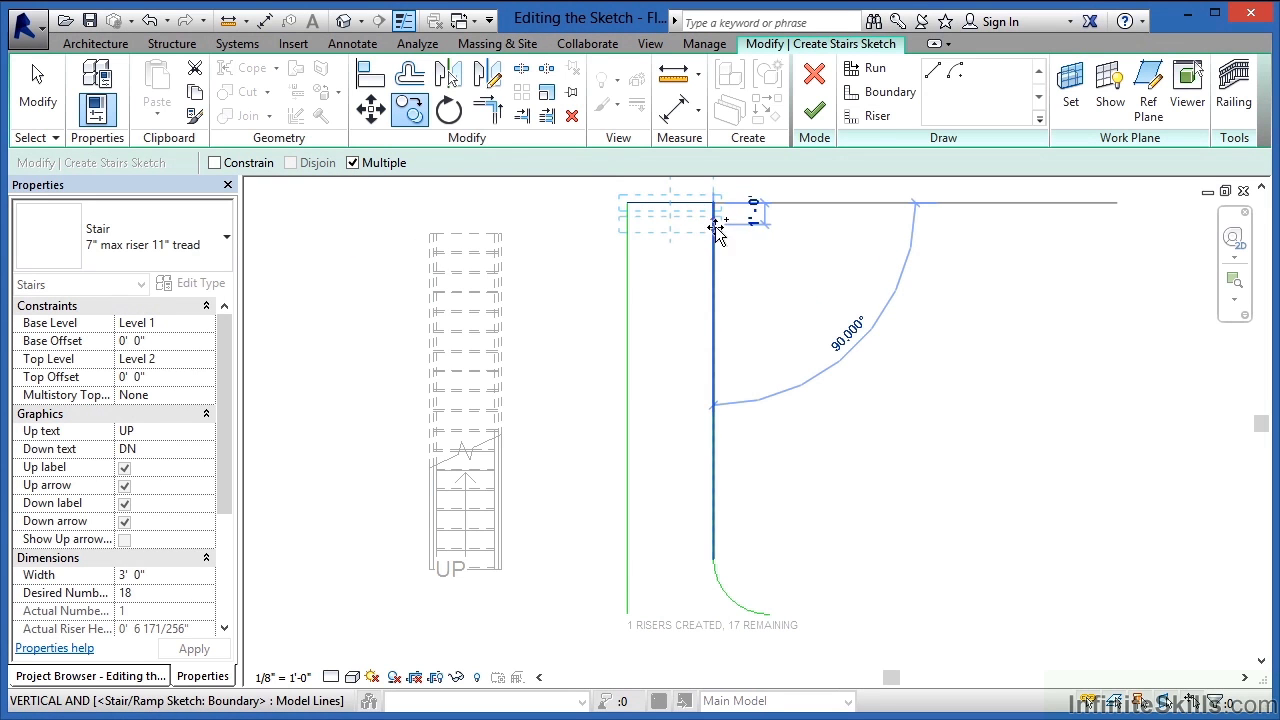
scroll(715, 230, up, 2)
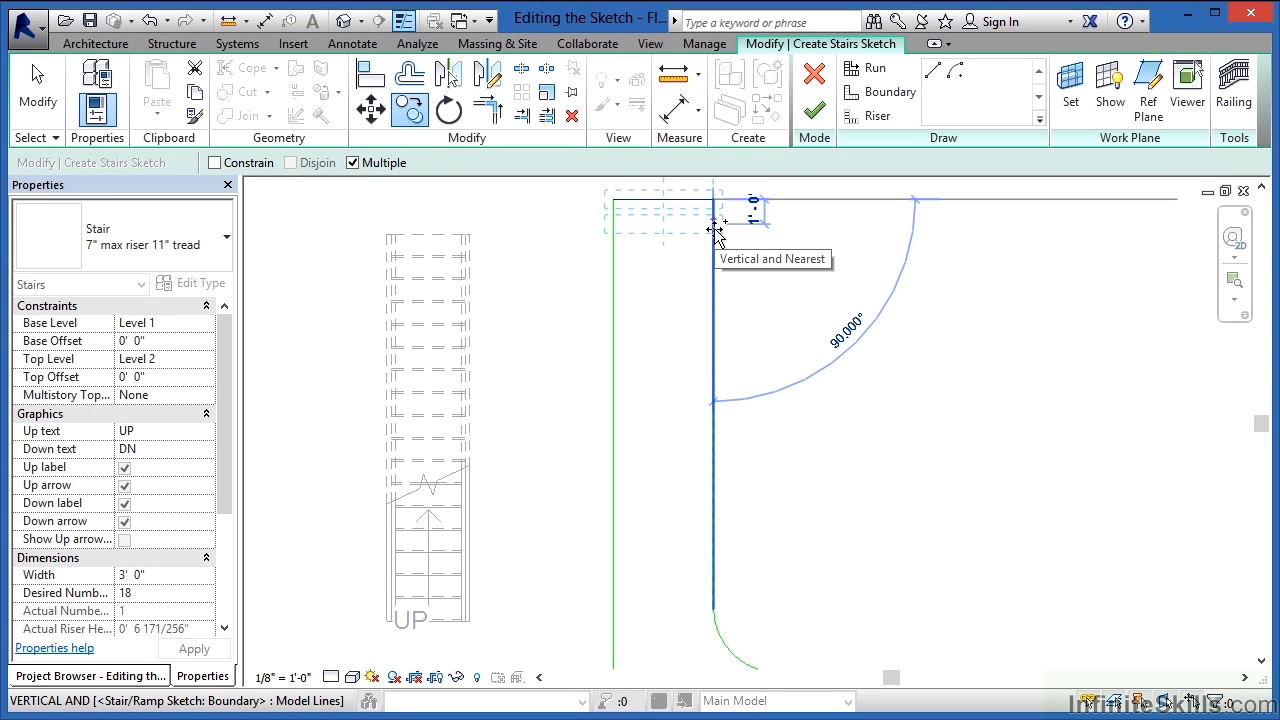
text(11")
key(Return)
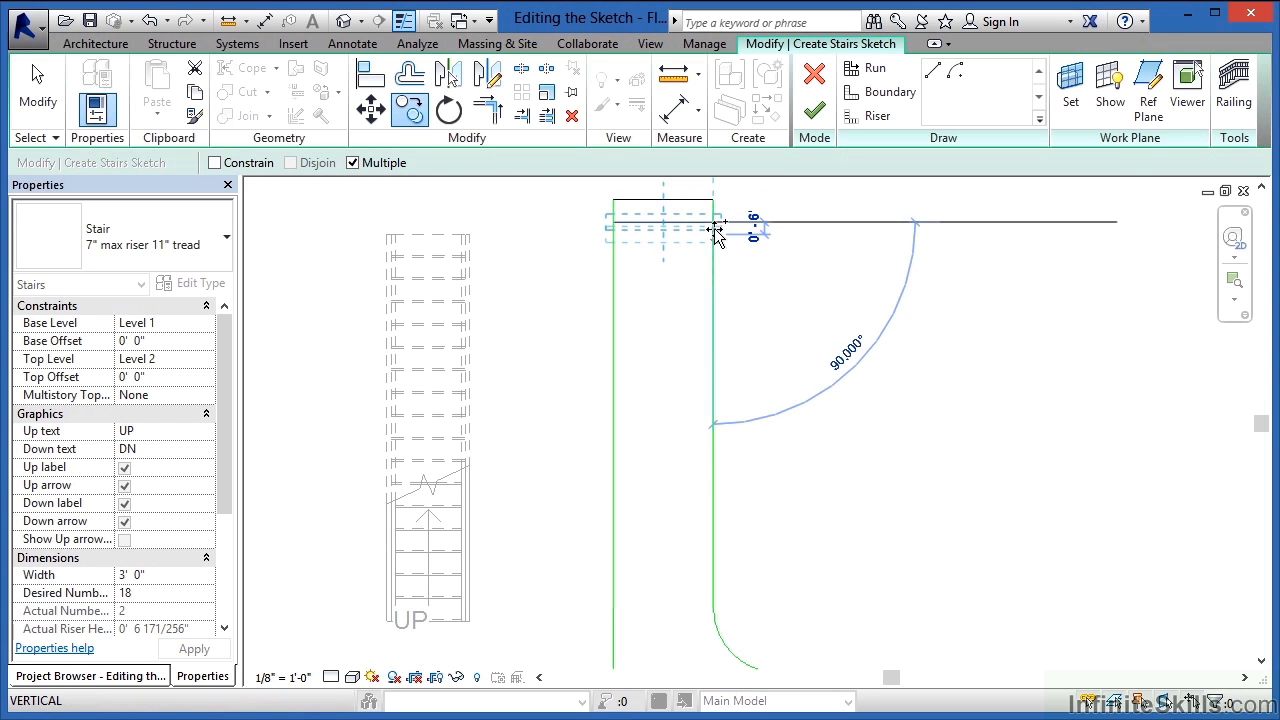
key(Escape)
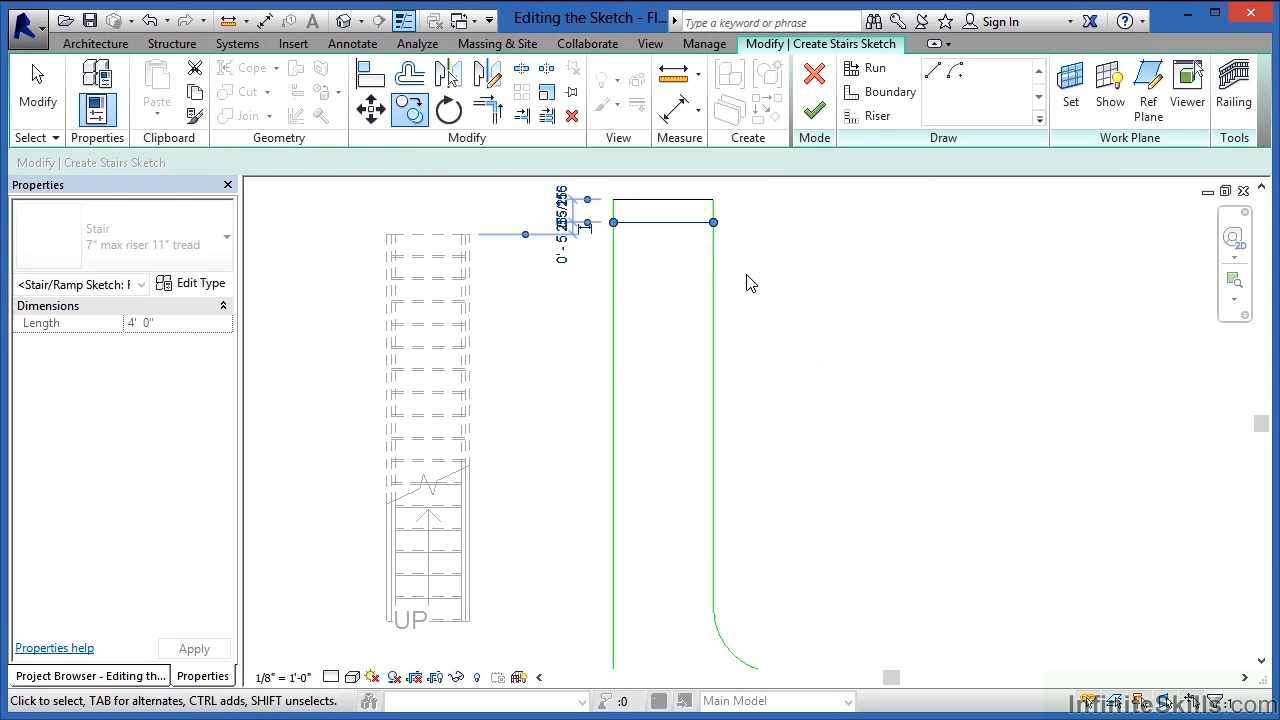
key(Escape)
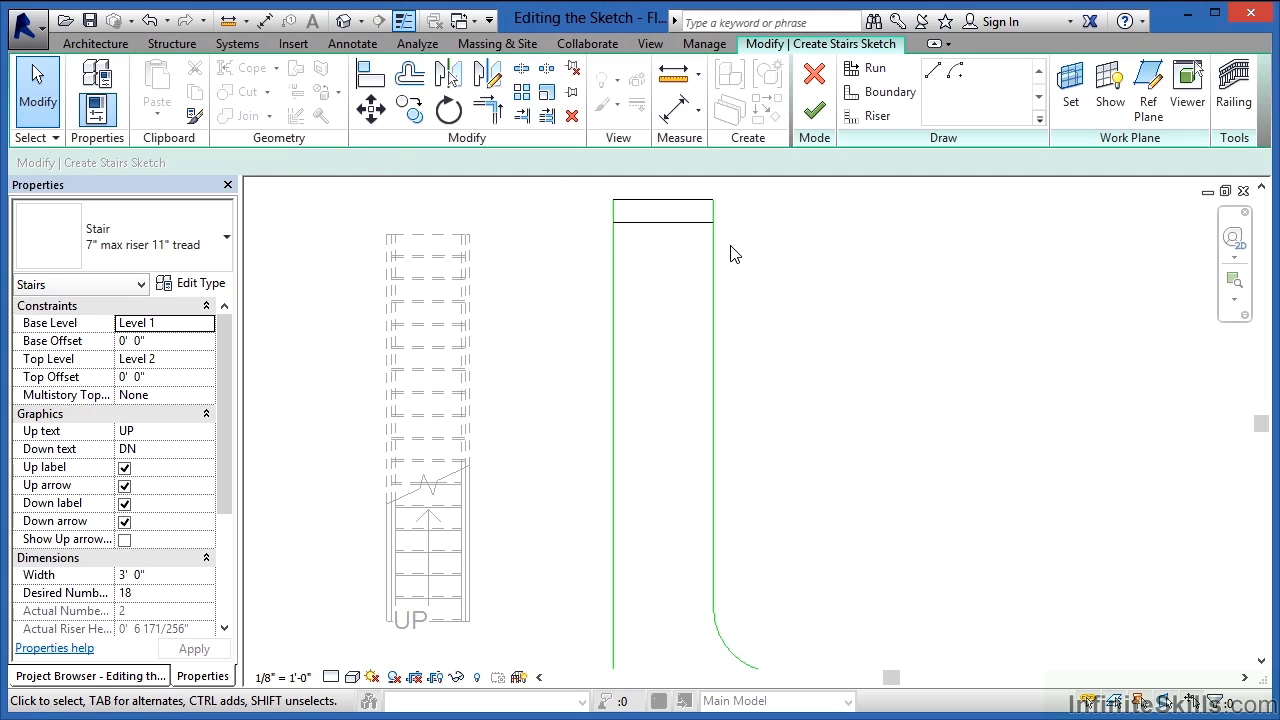
scroll(643, 251, down, 1)
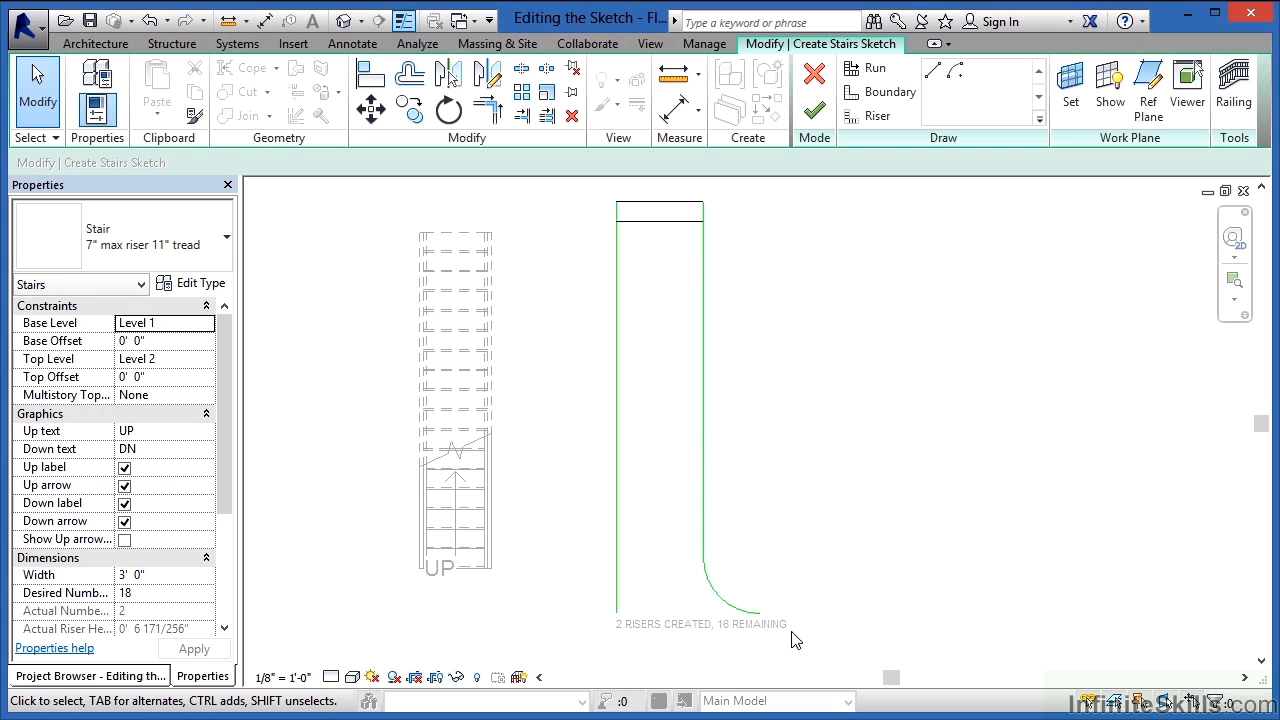
Copy the riser one tread apart down the run until 18 risers exist, 0 remaining.
click(672, 230)
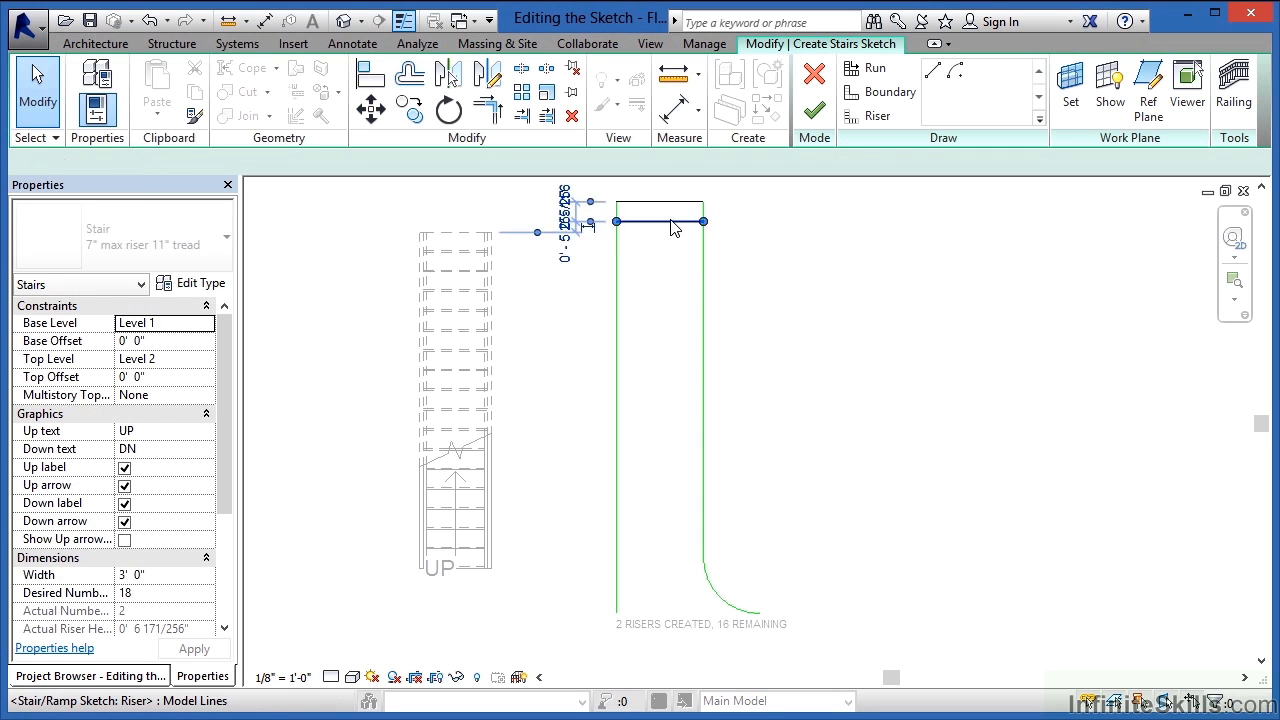
click(409, 109)
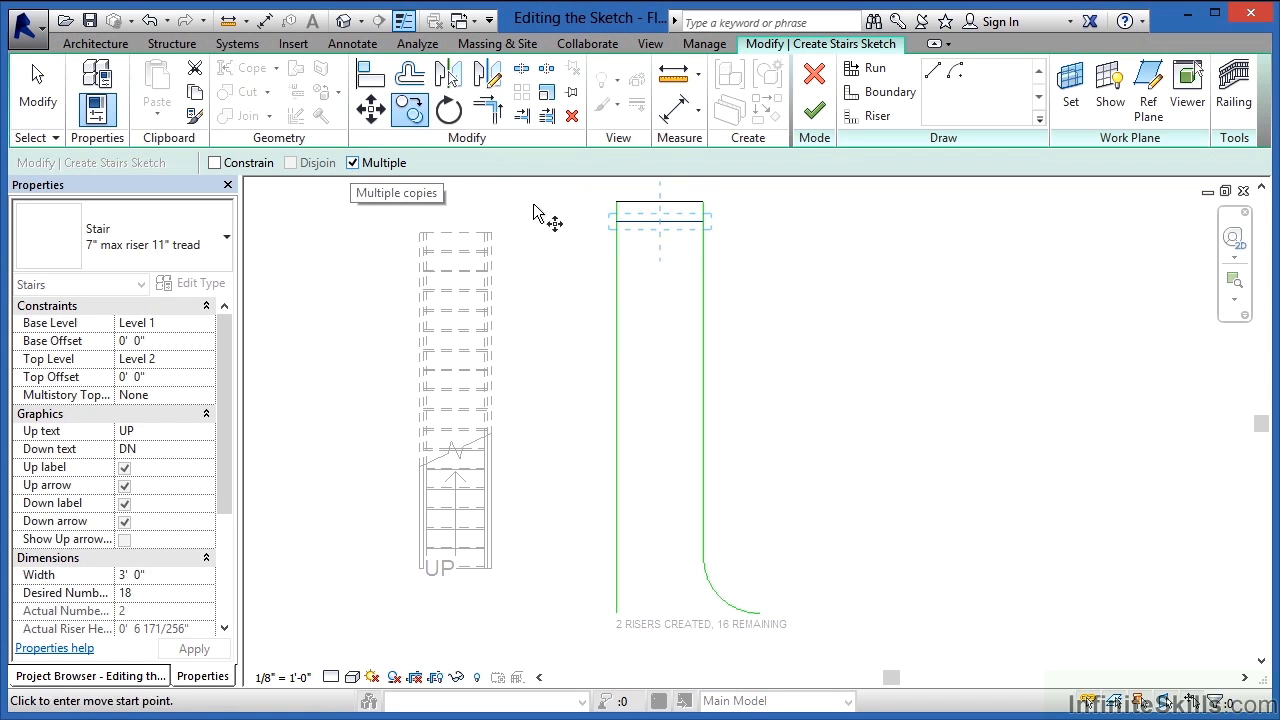
click(704, 206)
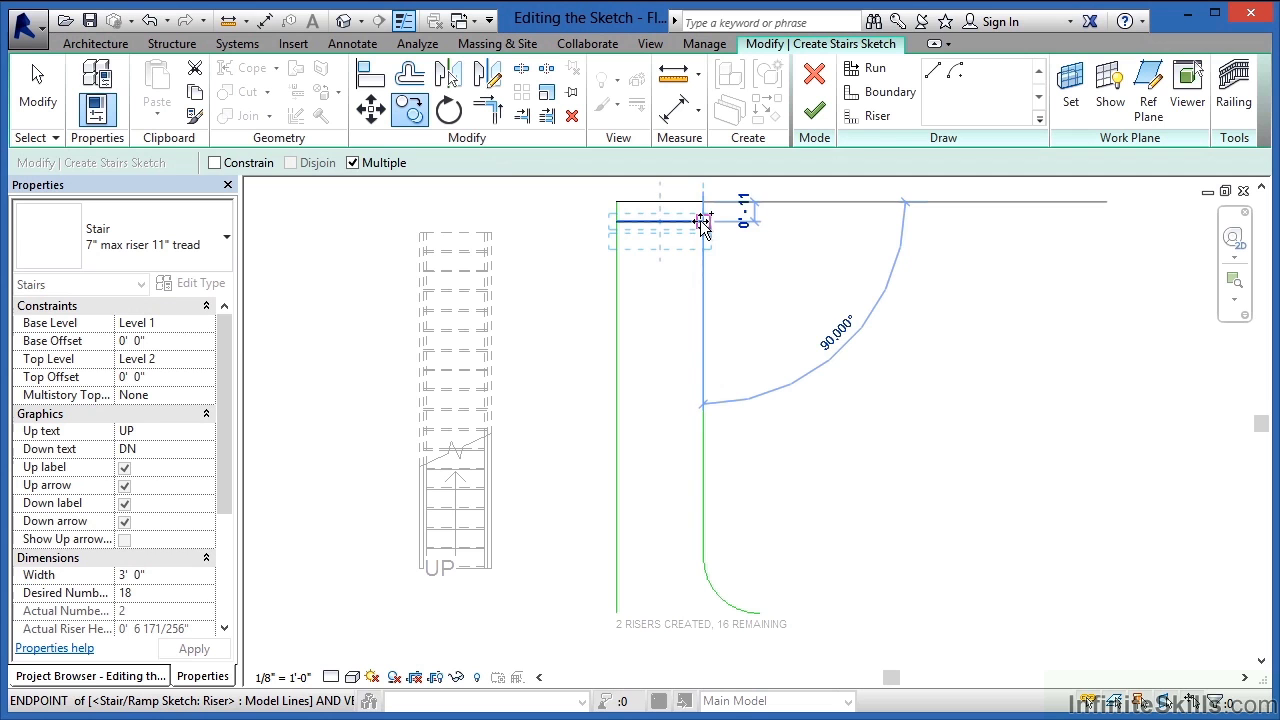
click(704, 220)
click(704, 240)
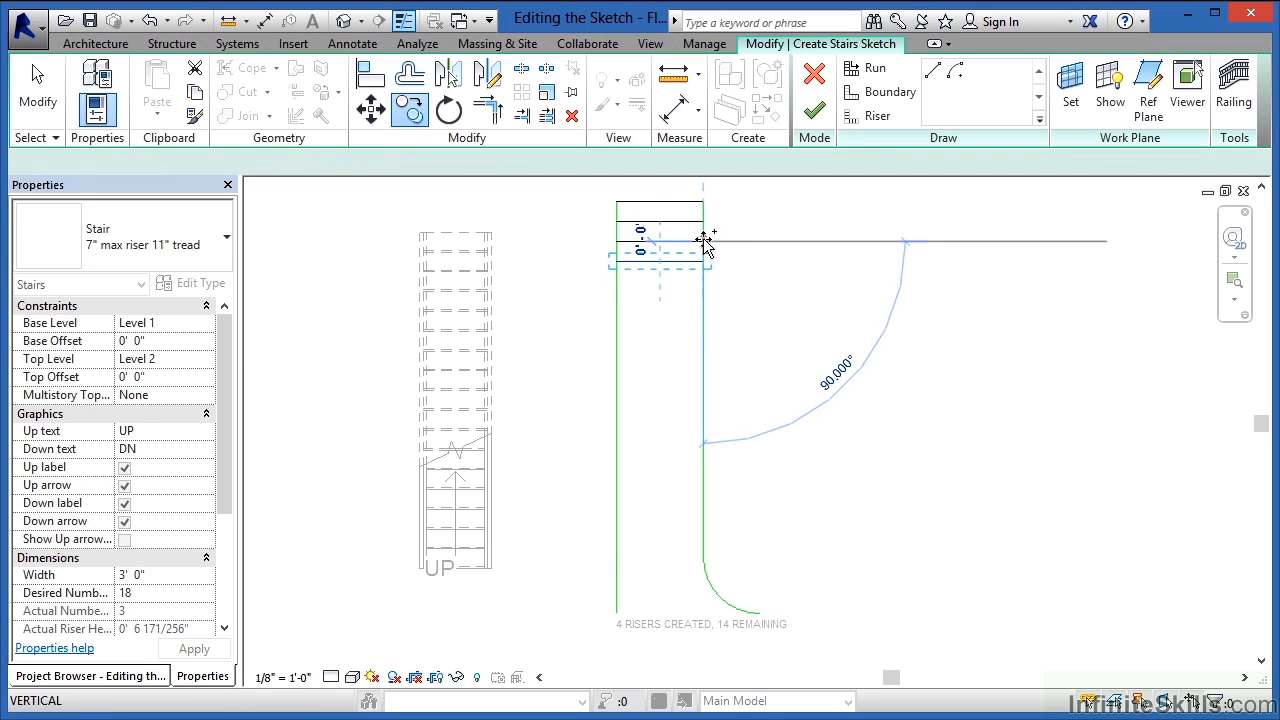
click(704, 260)
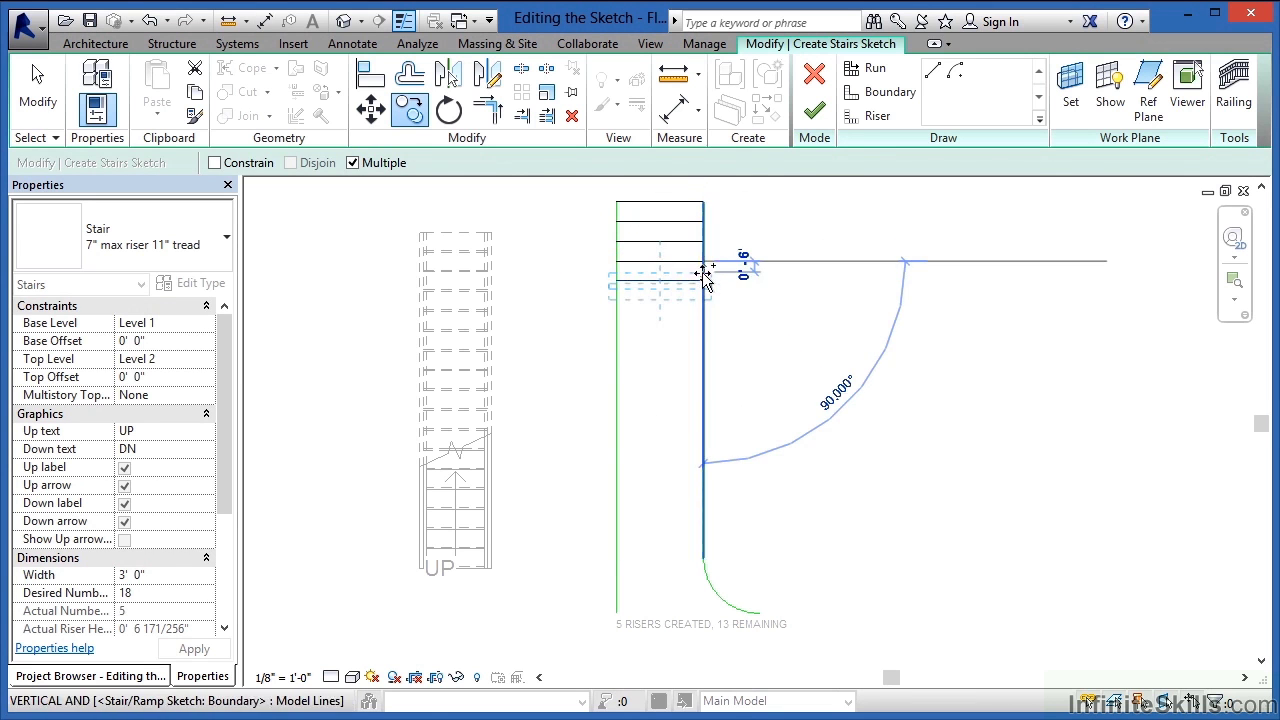
click(704, 280)
click(704, 300)
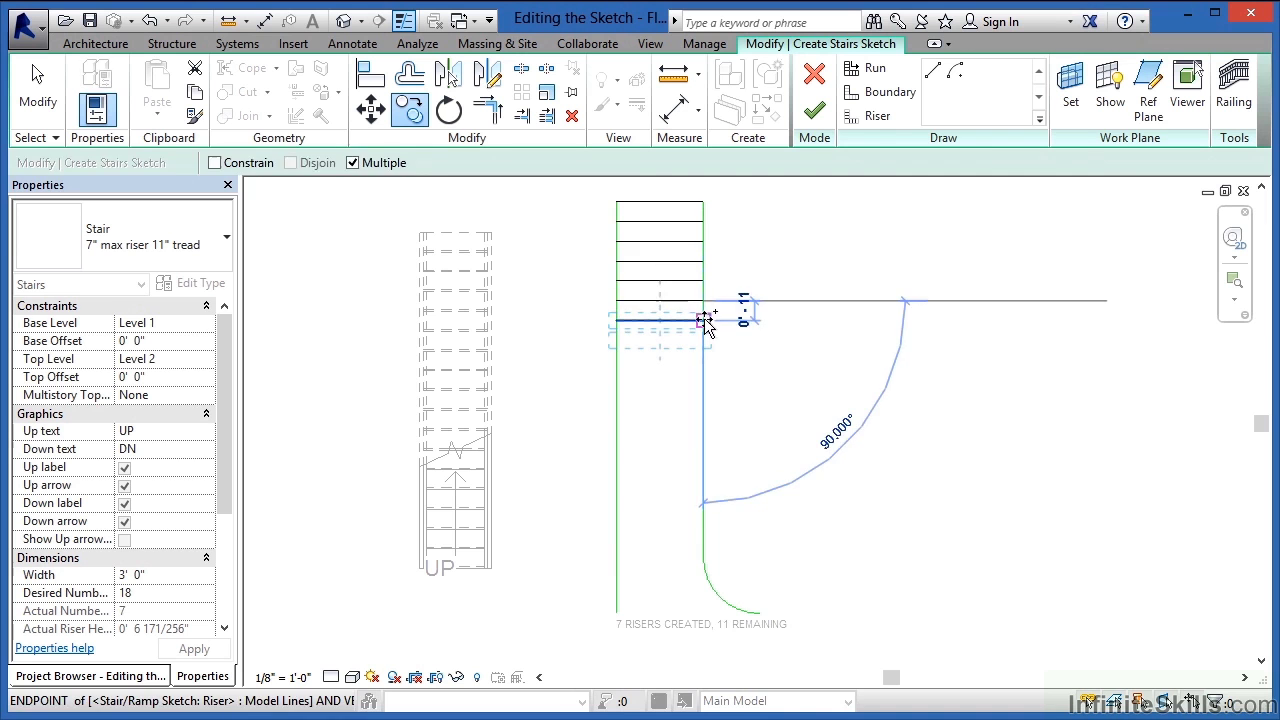
click(704, 320)
click(704, 340)
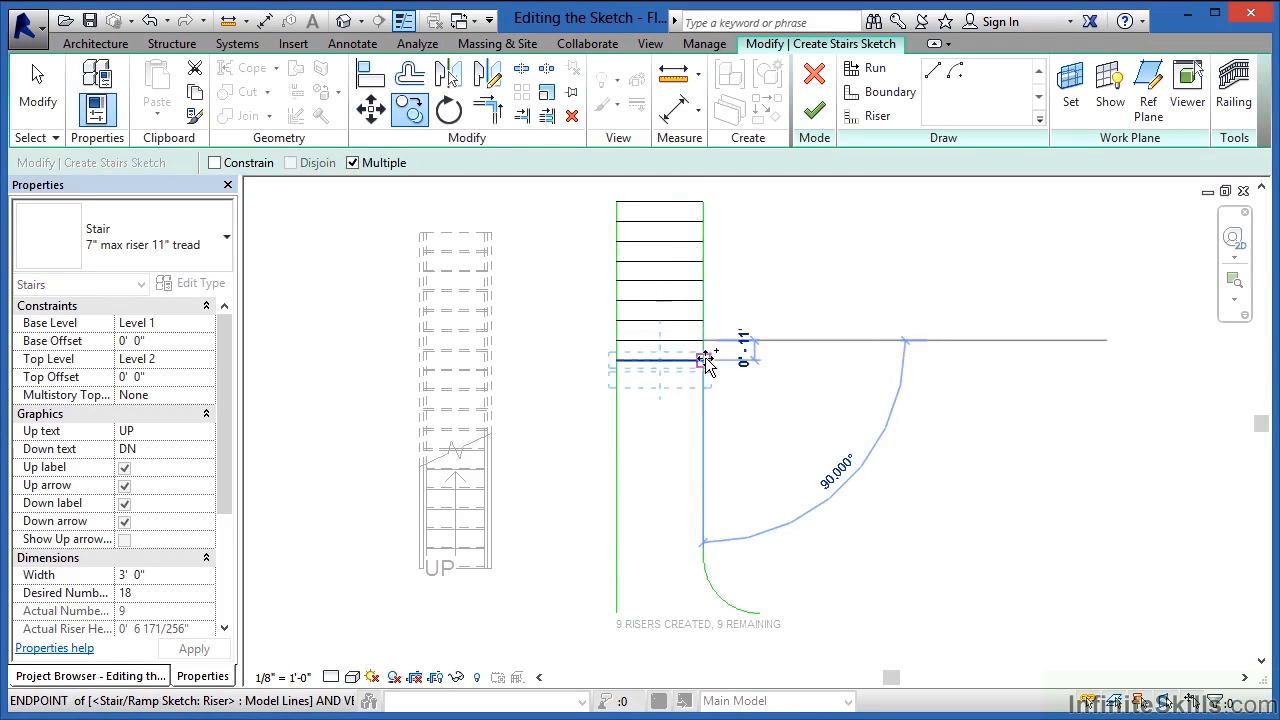
click(704, 360)
click(704, 380)
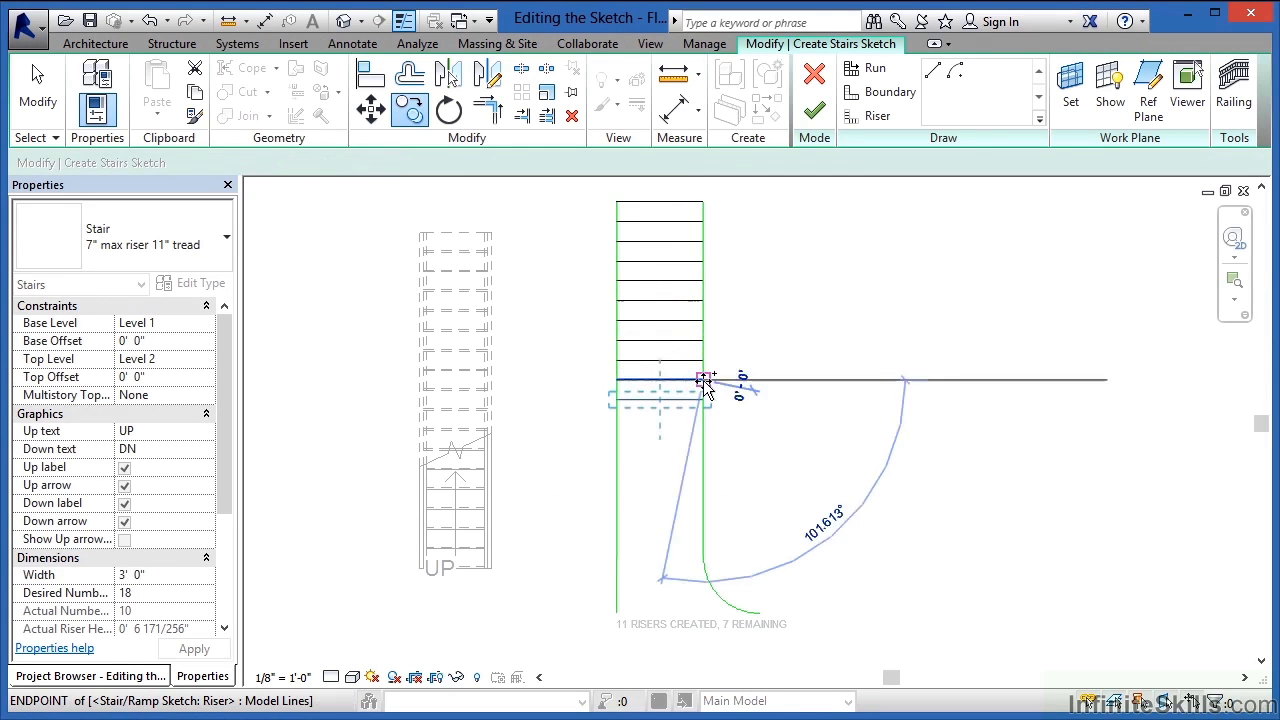
click(704, 400)
click(705, 420)
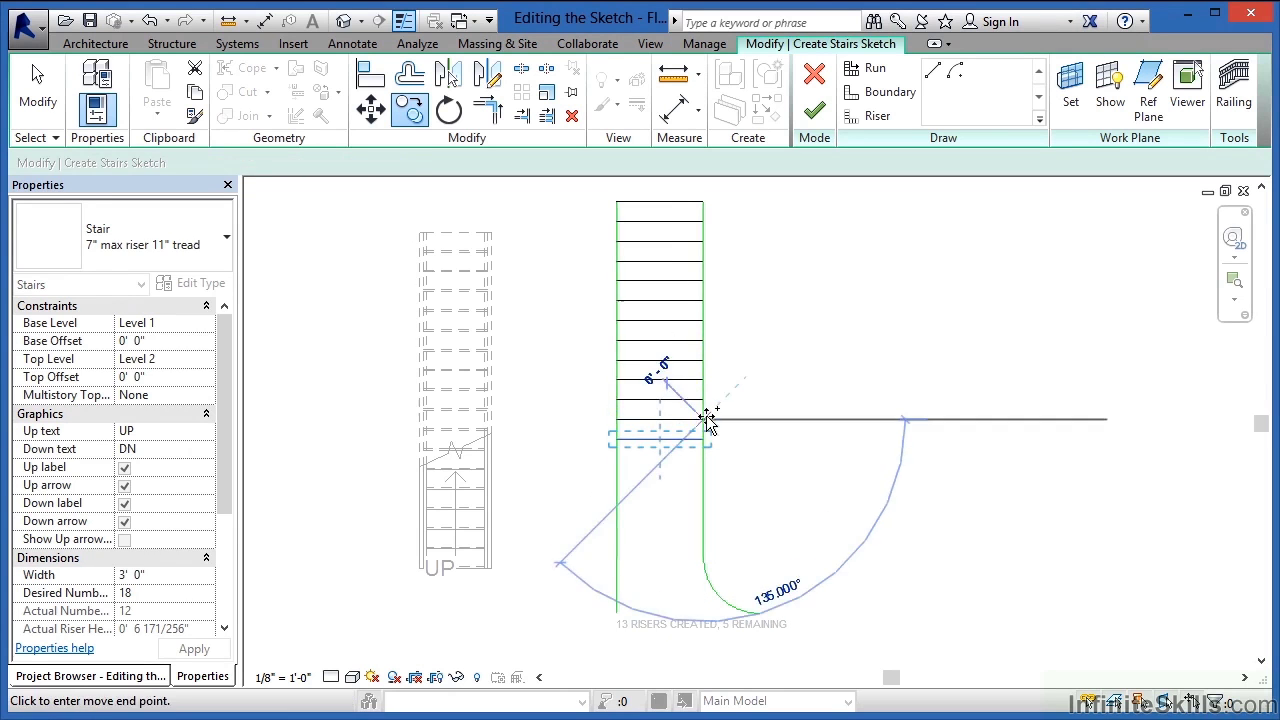
click(705, 440)
click(705, 460)
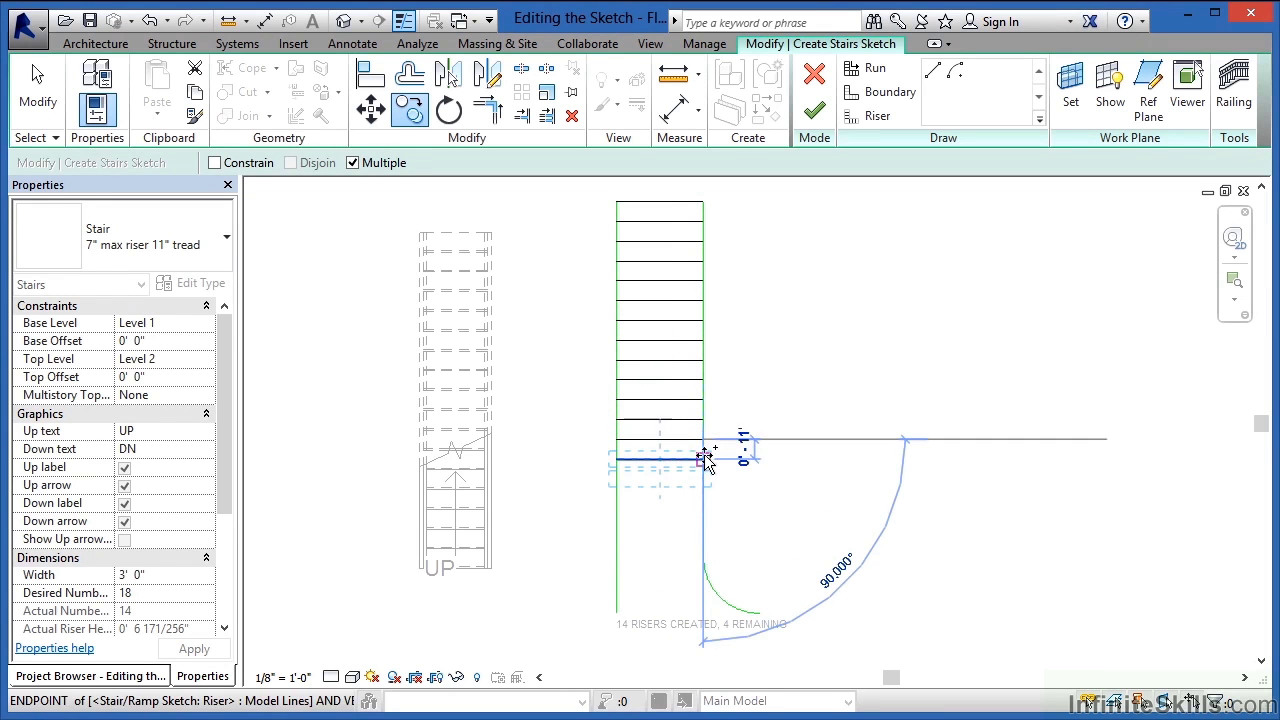
click(705, 480)
click(705, 500)
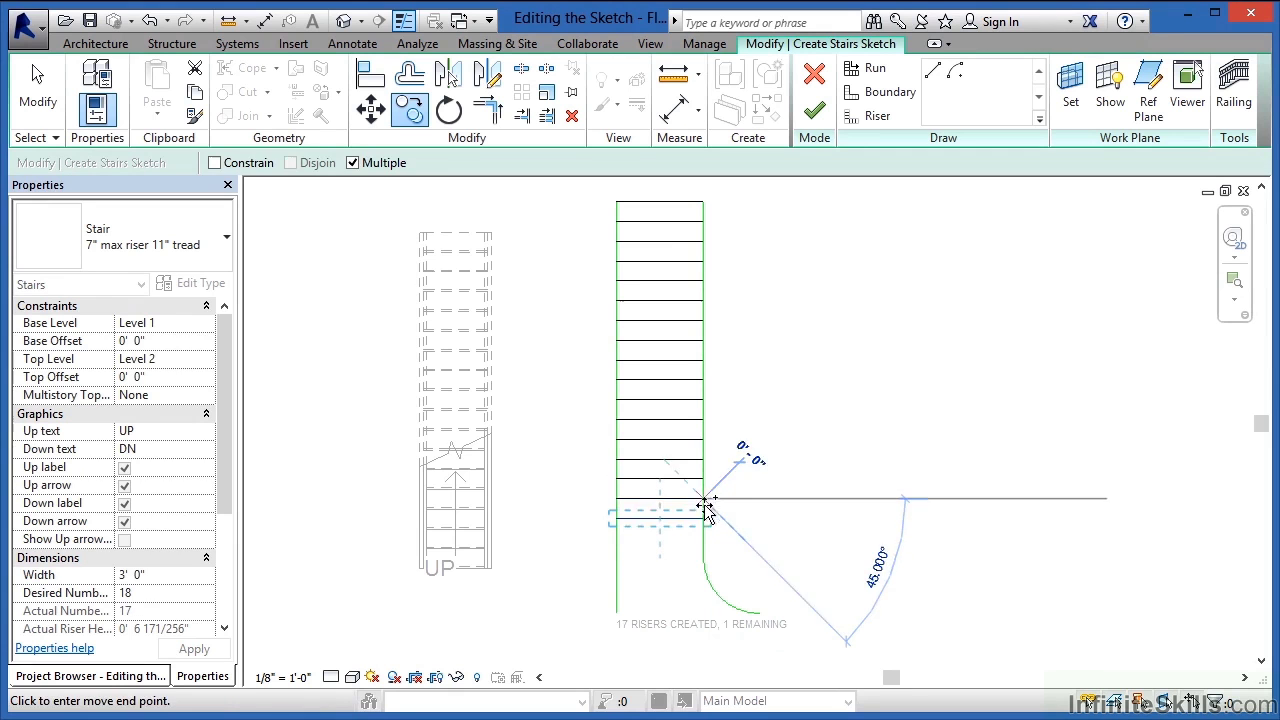
click(707, 520)
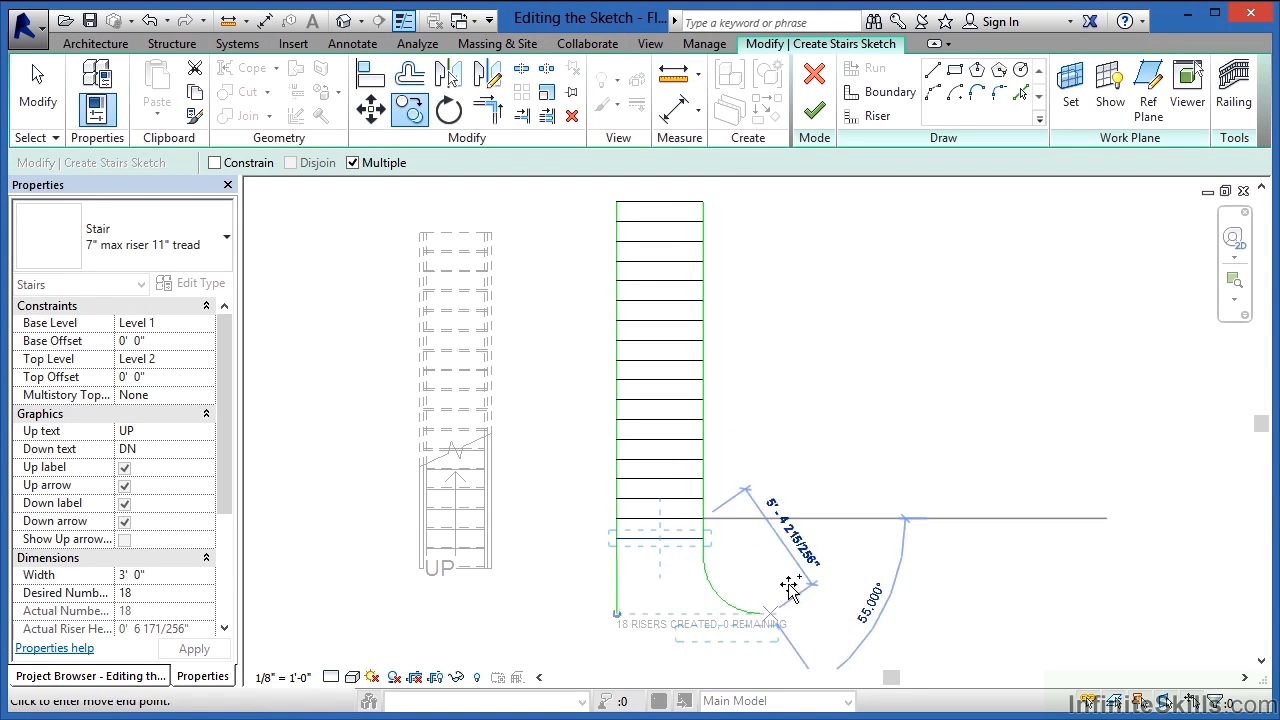
key(Escape)
key(Escape)
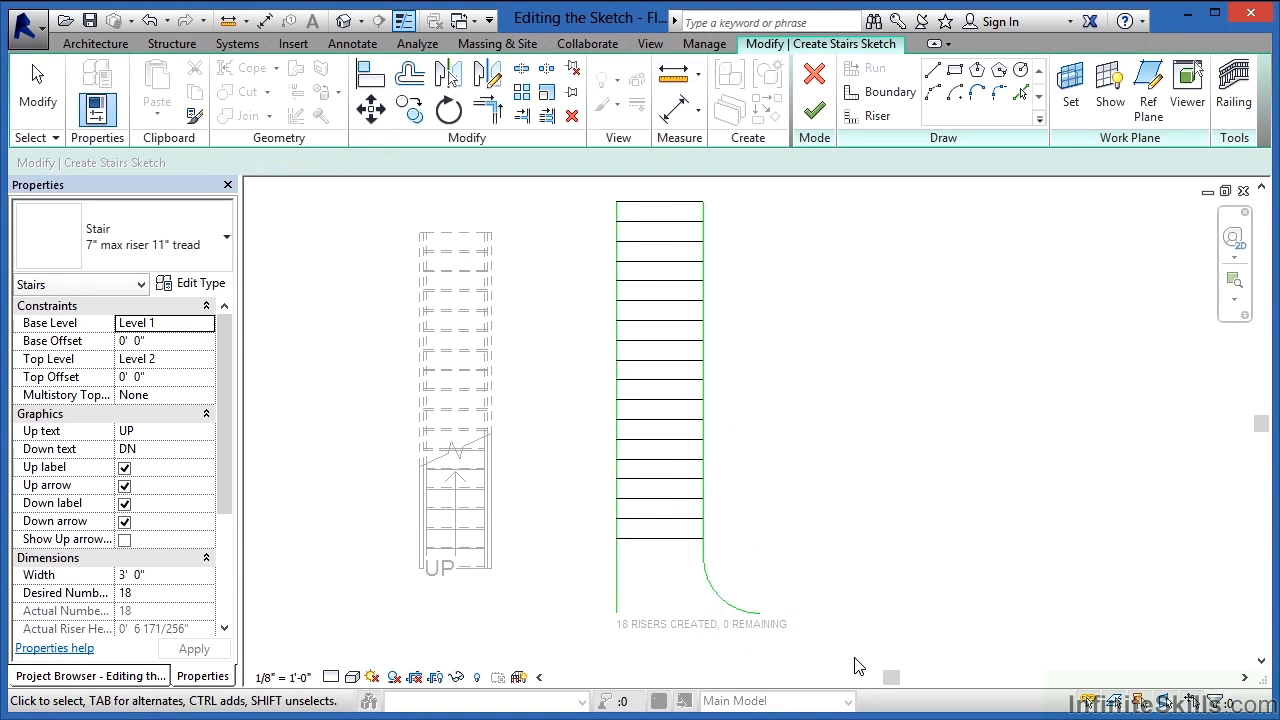
Move the curved boundary arc up toward the bottom of the run.
scroll(700, 615, up, 1)
scroll(700, 615, up, 1)
click(745, 591)
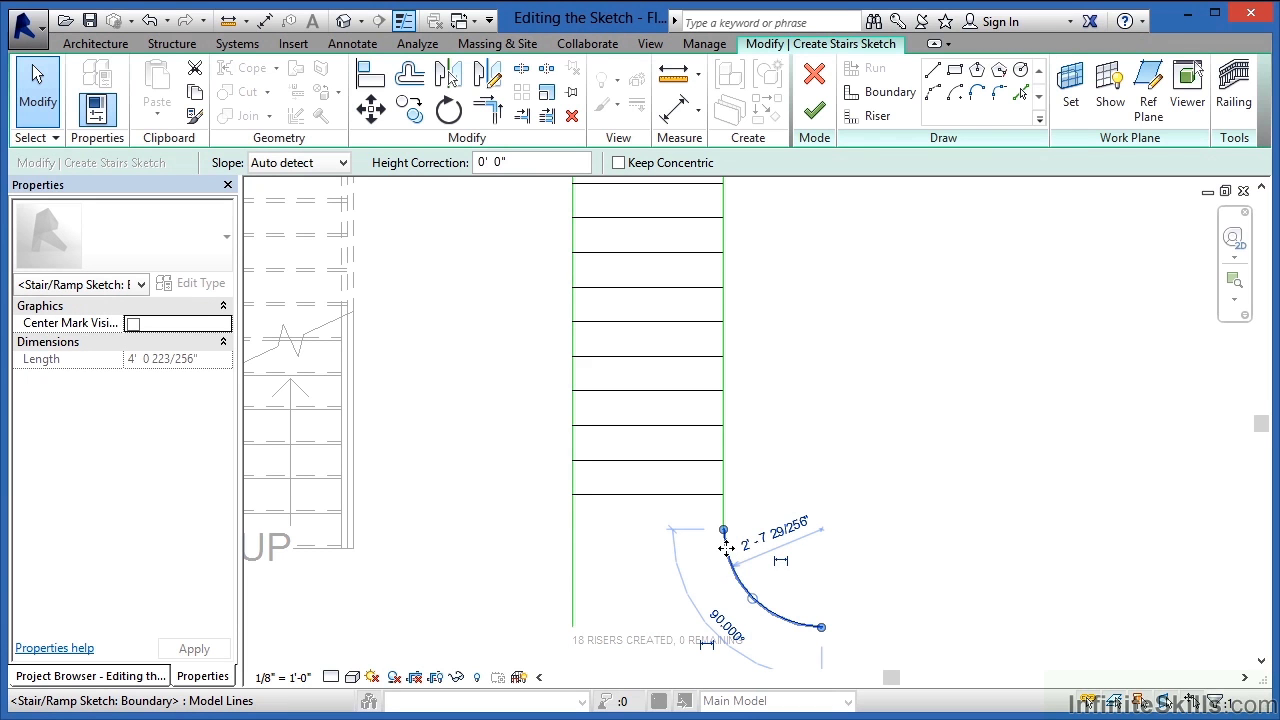
drag(726, 543, 728, 457)
key(Escape)
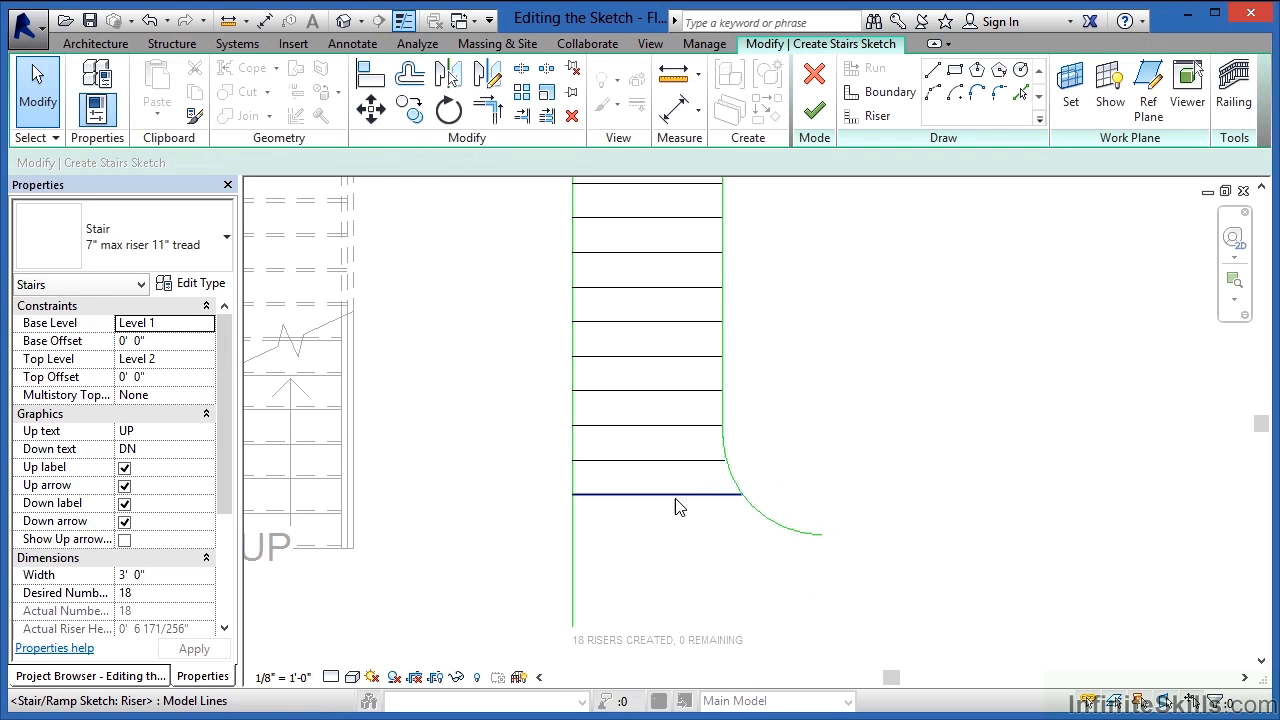
Delete the short lower left segment and trim the left boundary to the bottom riser.
click(574, 569)
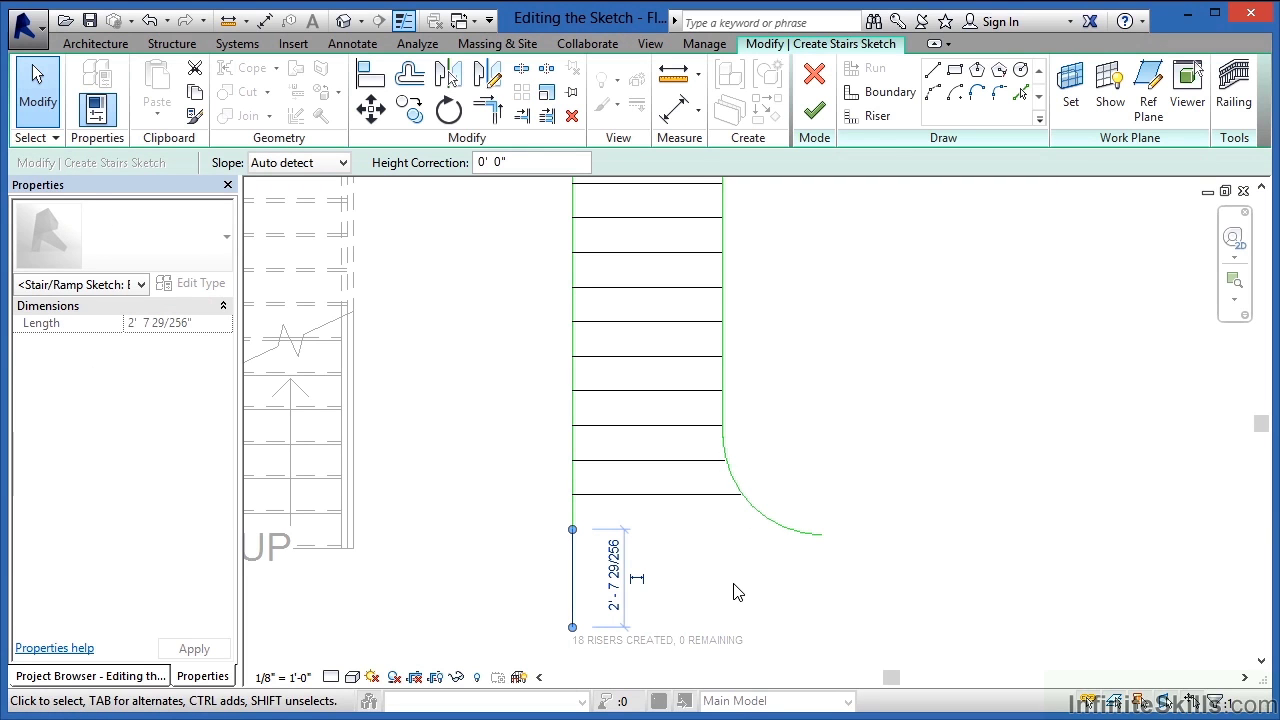
key(Delete)
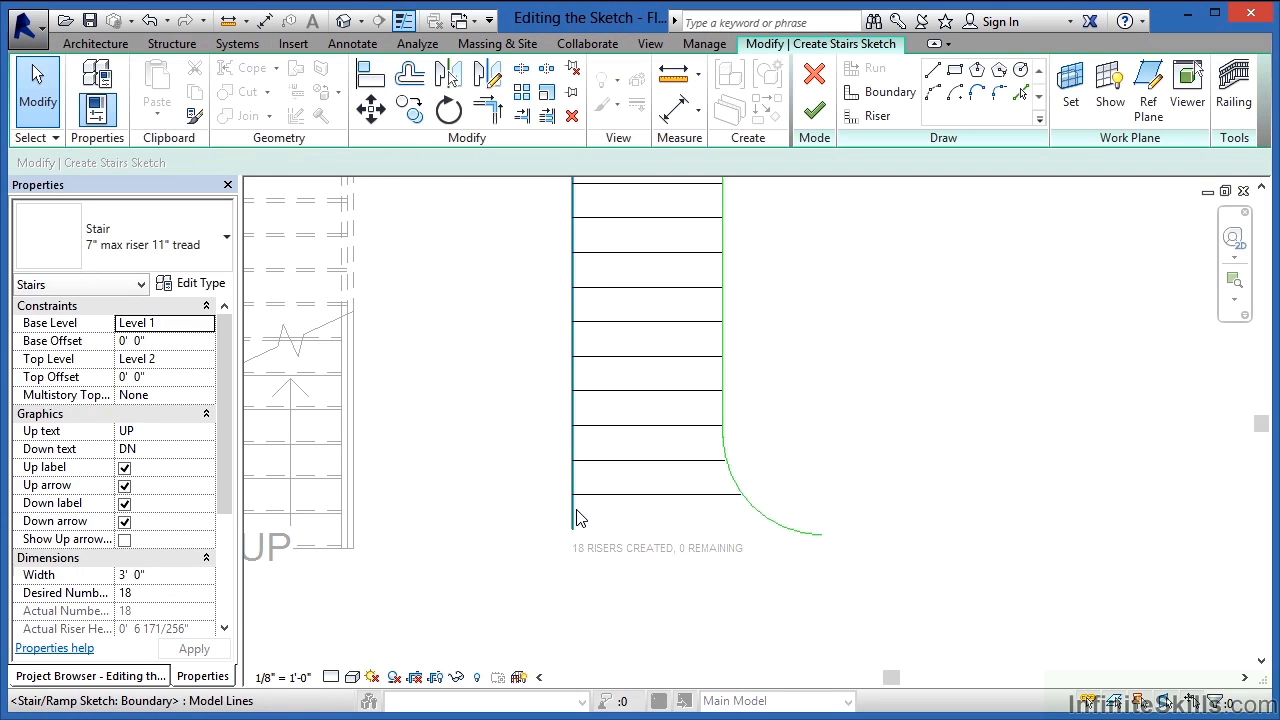
click(586, 528)
drag(572, 528, 572, 495)
click(814, 604)
Pull the arc's end to the bottom riser endpoint, shortening the curve.
click(810, 536)
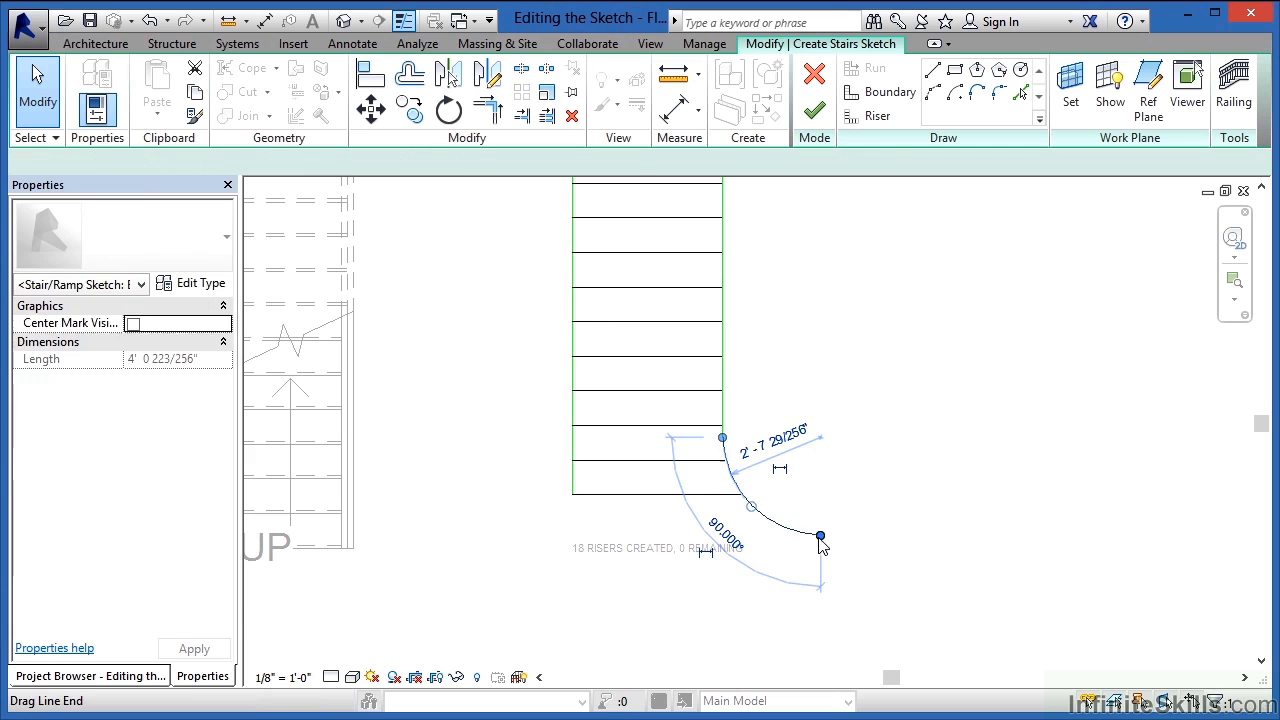
drag(820, 537, 741, 494)
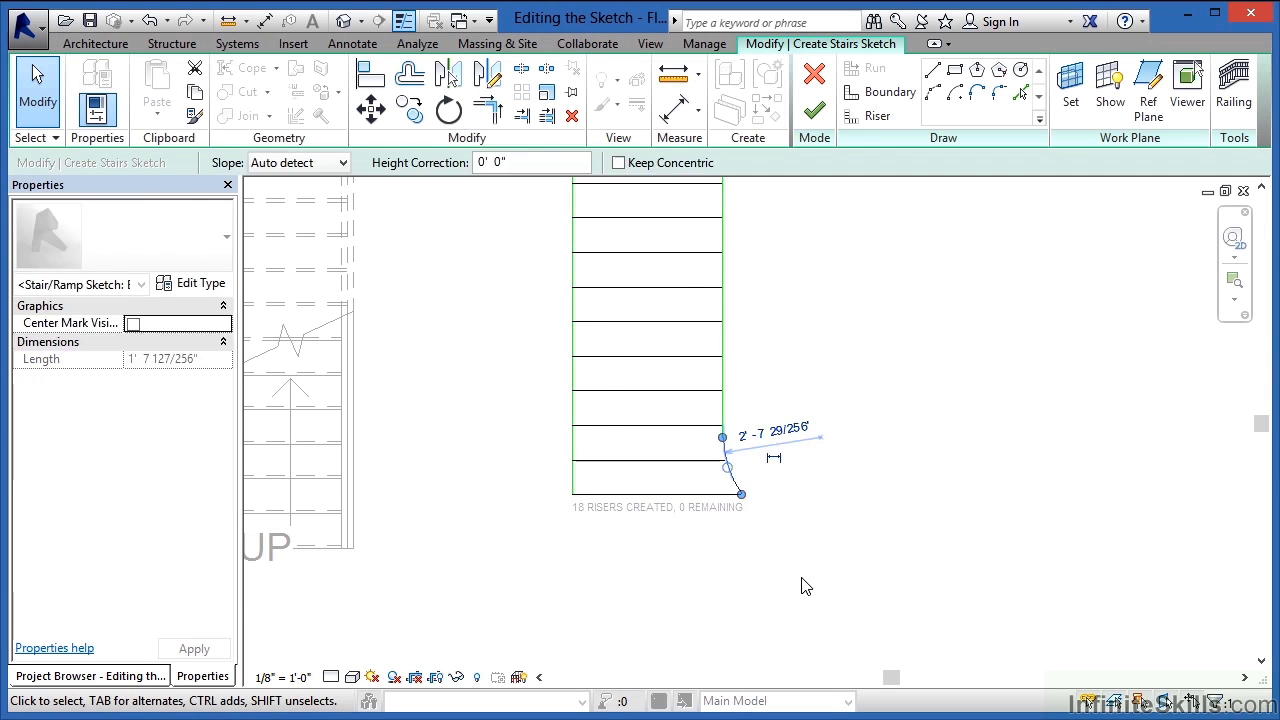
click(800, 586)
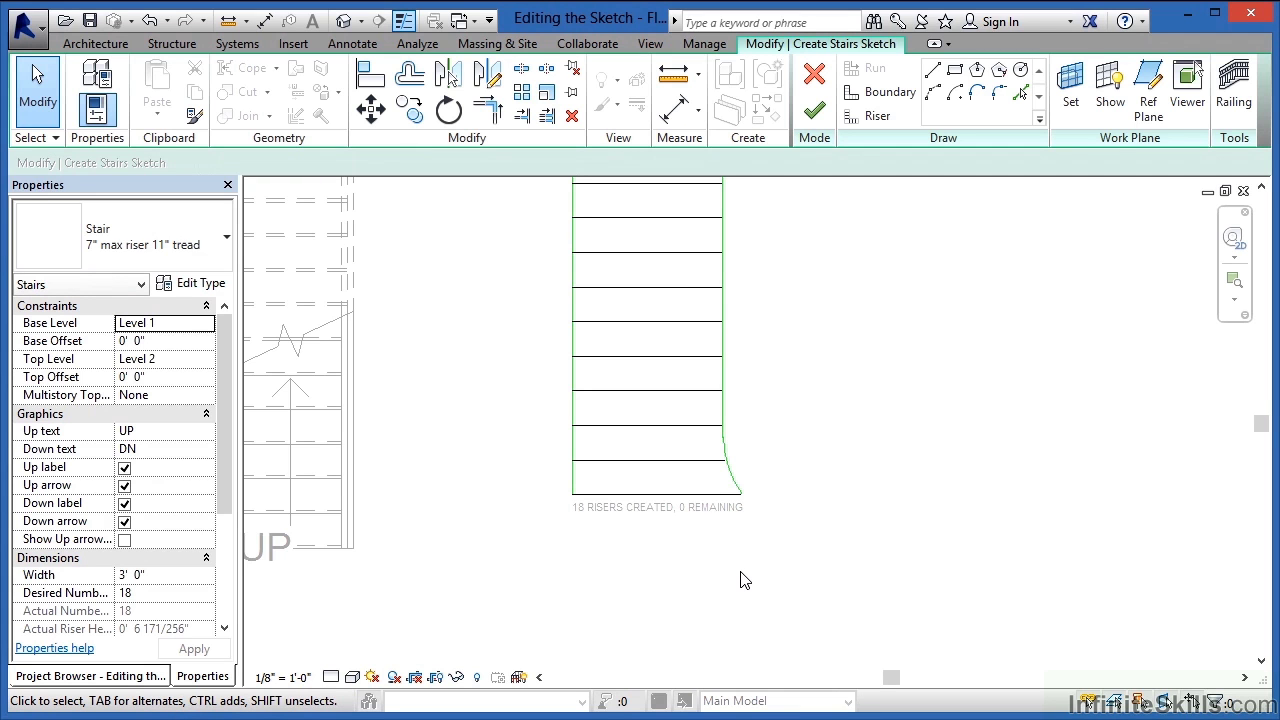
scroll(745, 580, down, 3)
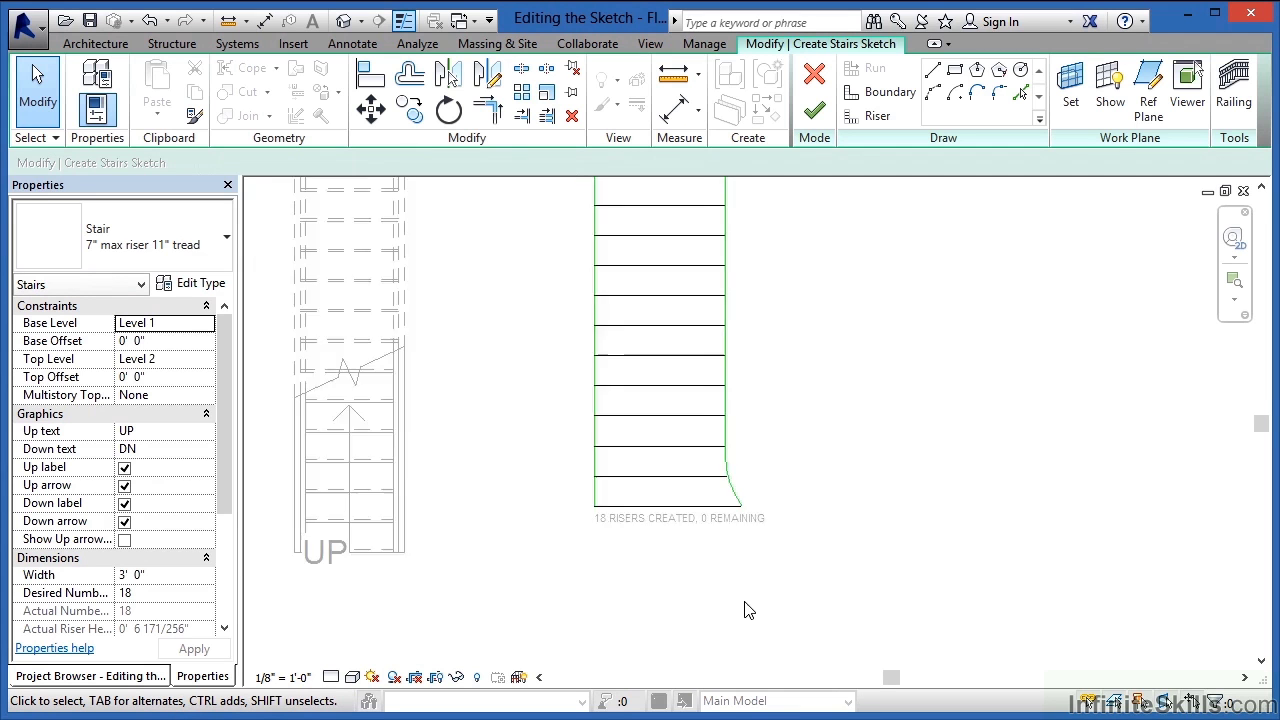
Finish the flared sketched stair, then reopen the left component stair with Edit Stairs.
click(813, 113)
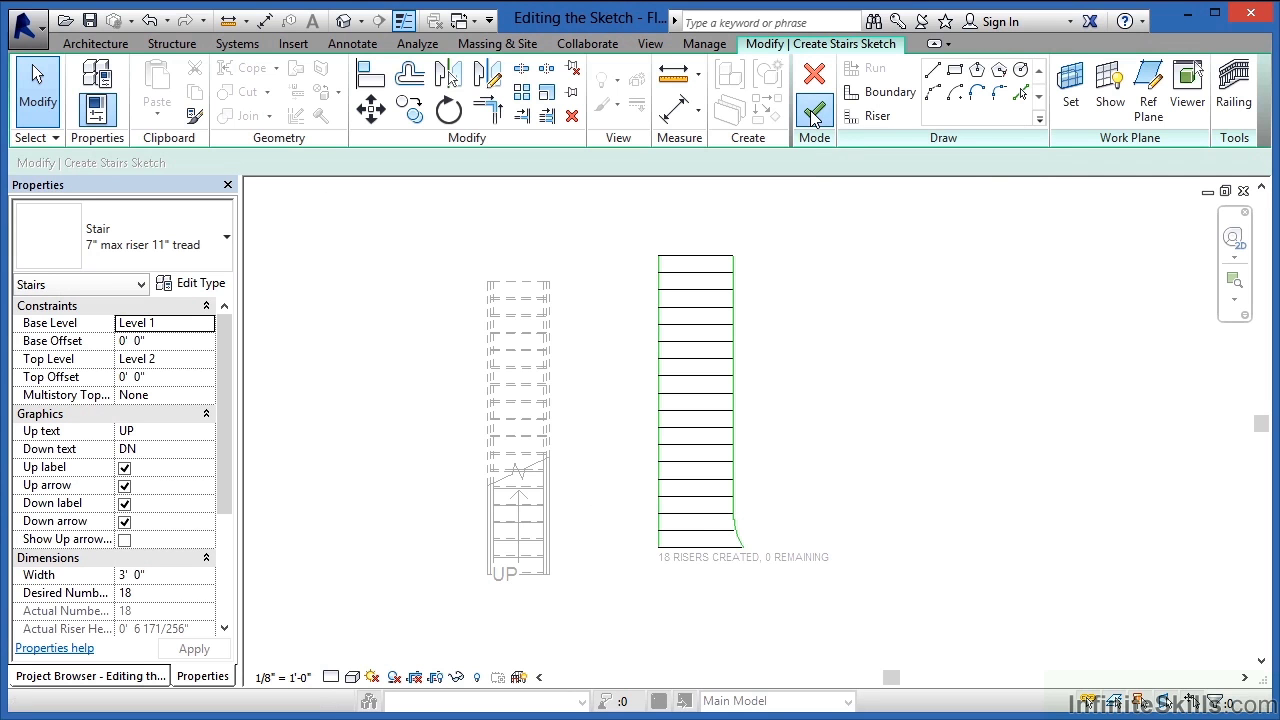
click(836, 443)
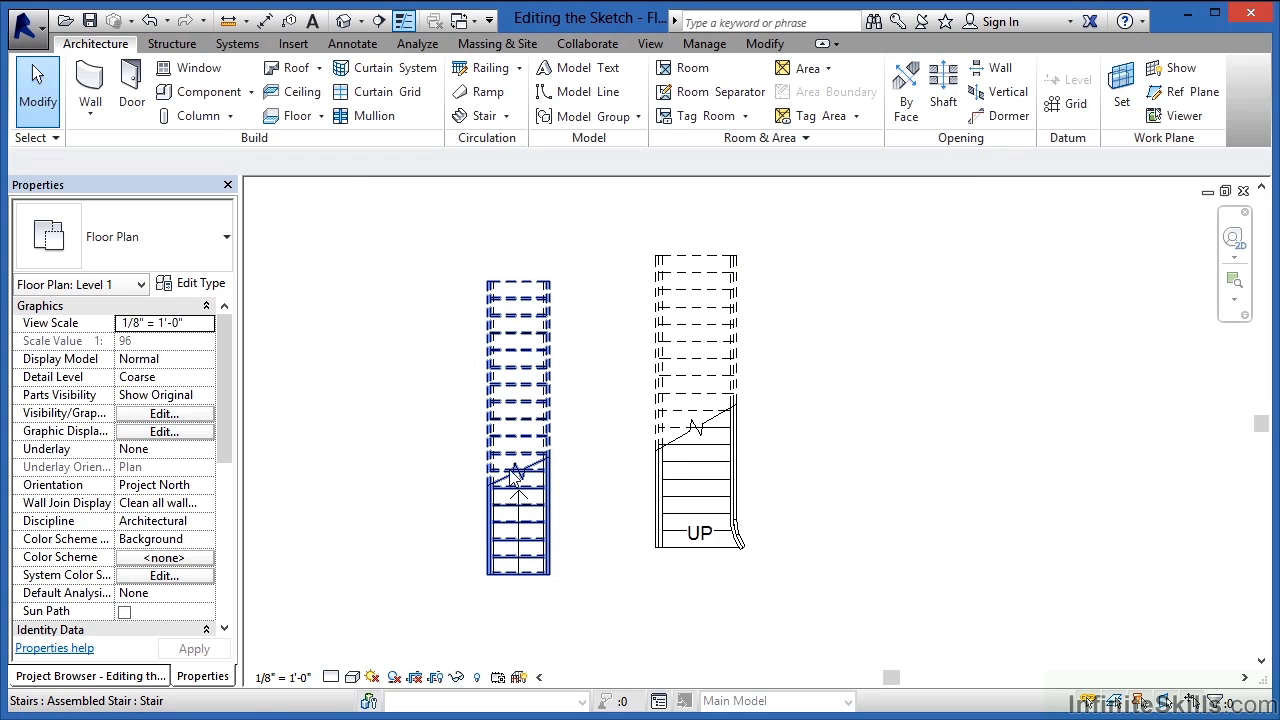
click(520, 370)
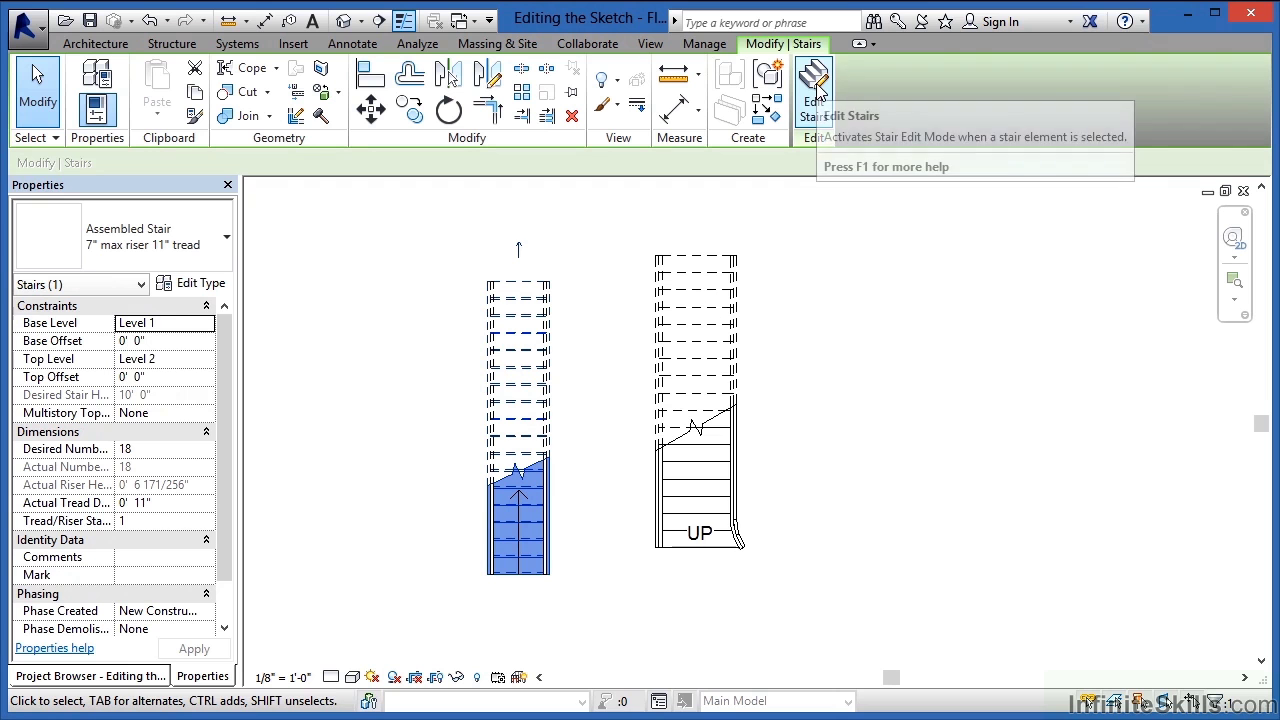
click(818, 88)
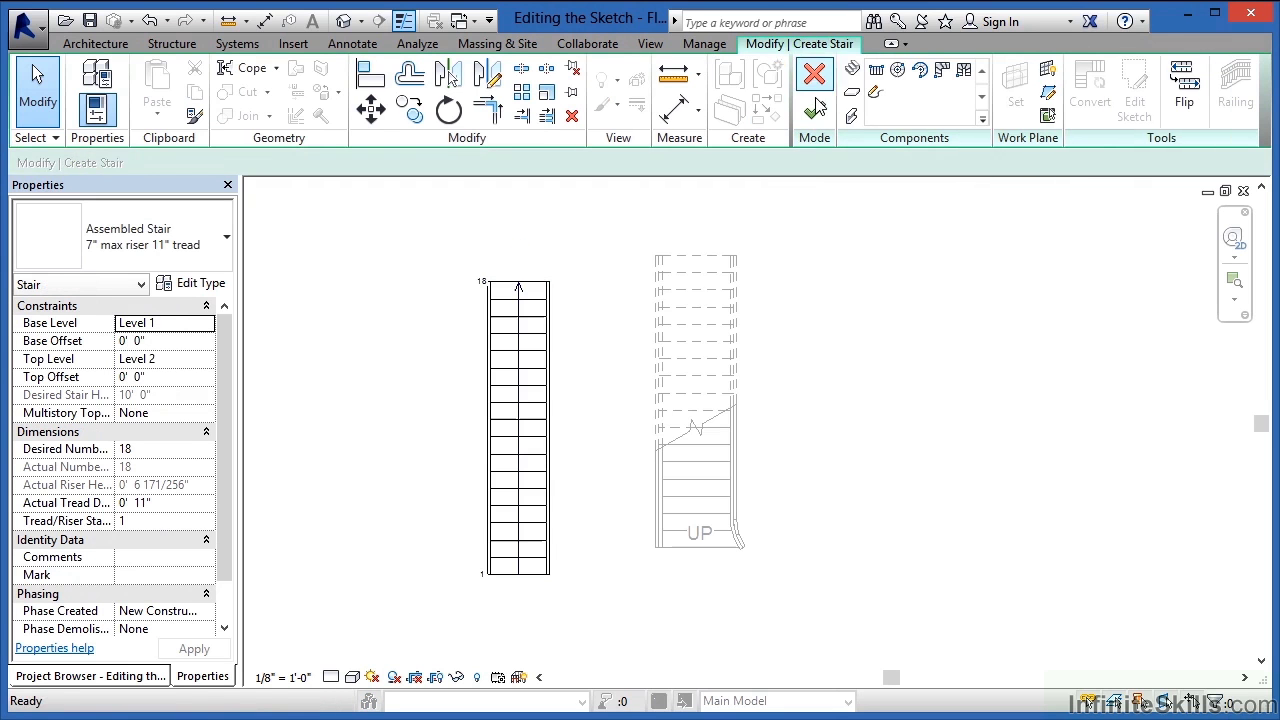
Convert the left stair's run to a custom run and open its boundary and riser sketch.
click(535, 328)
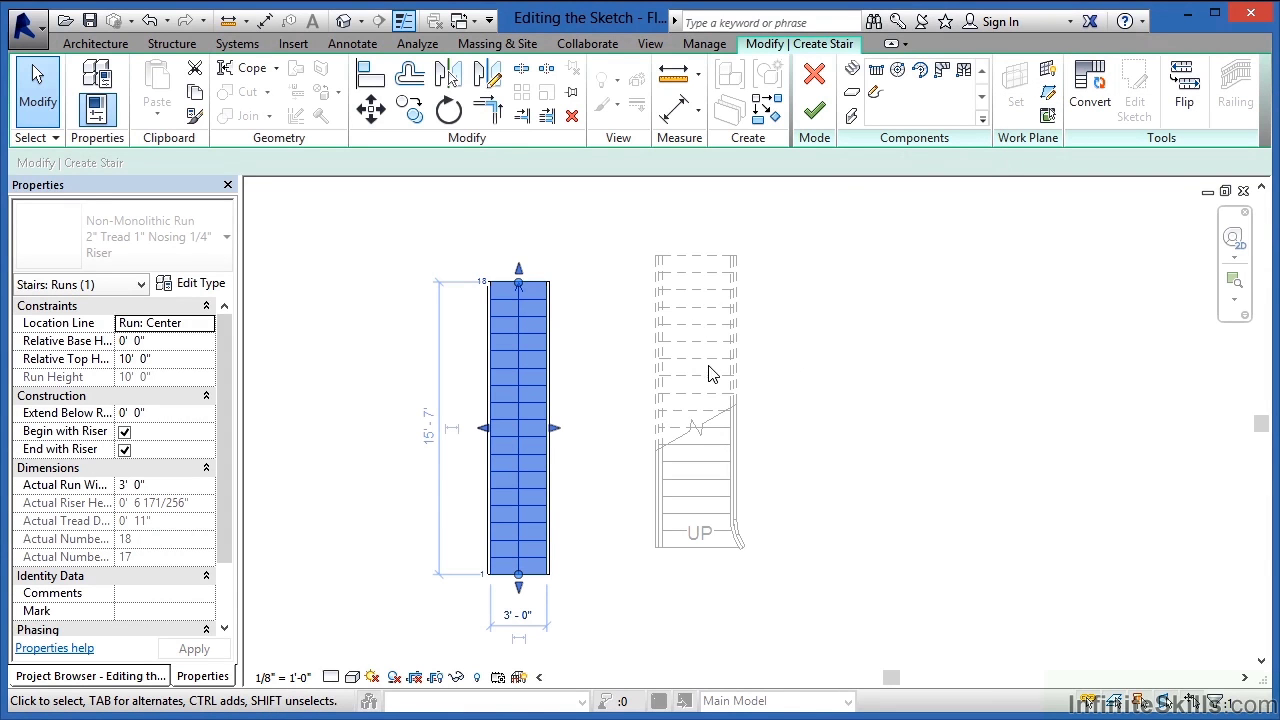
click(1090, 88)
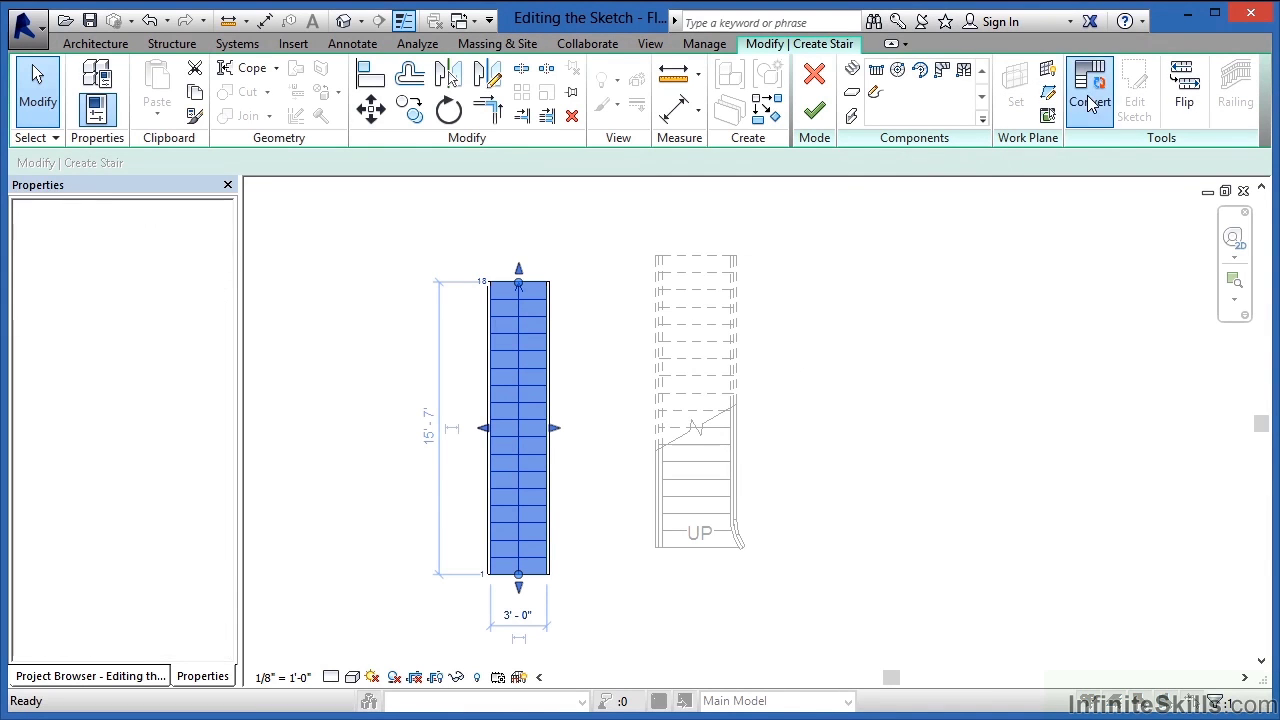
click(815, 432)
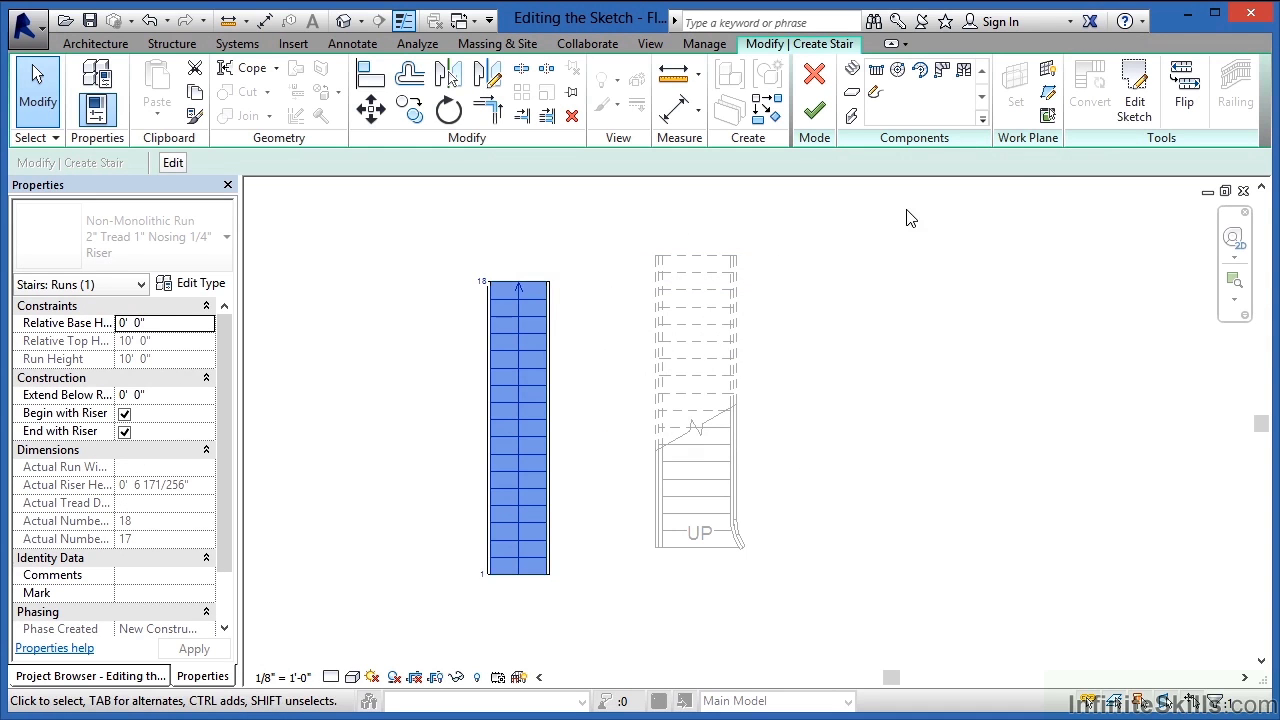
click(1136, 104)
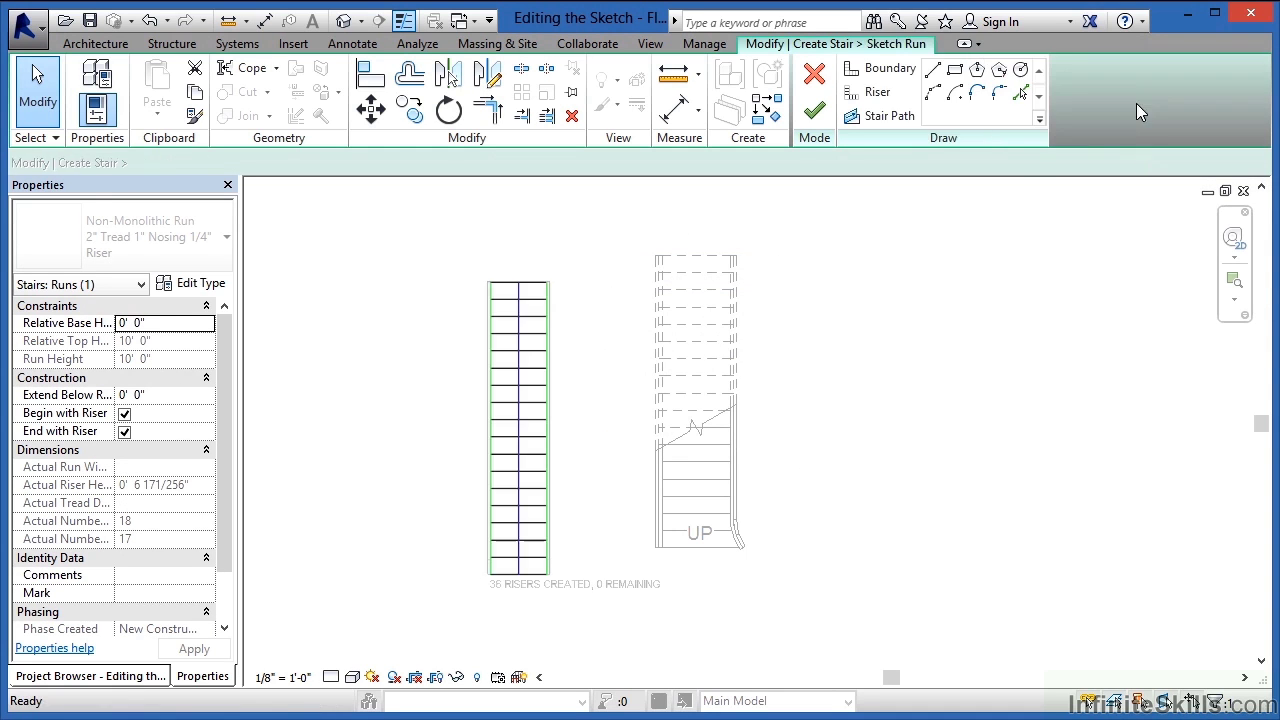
scroll(468, 588, up, 5)
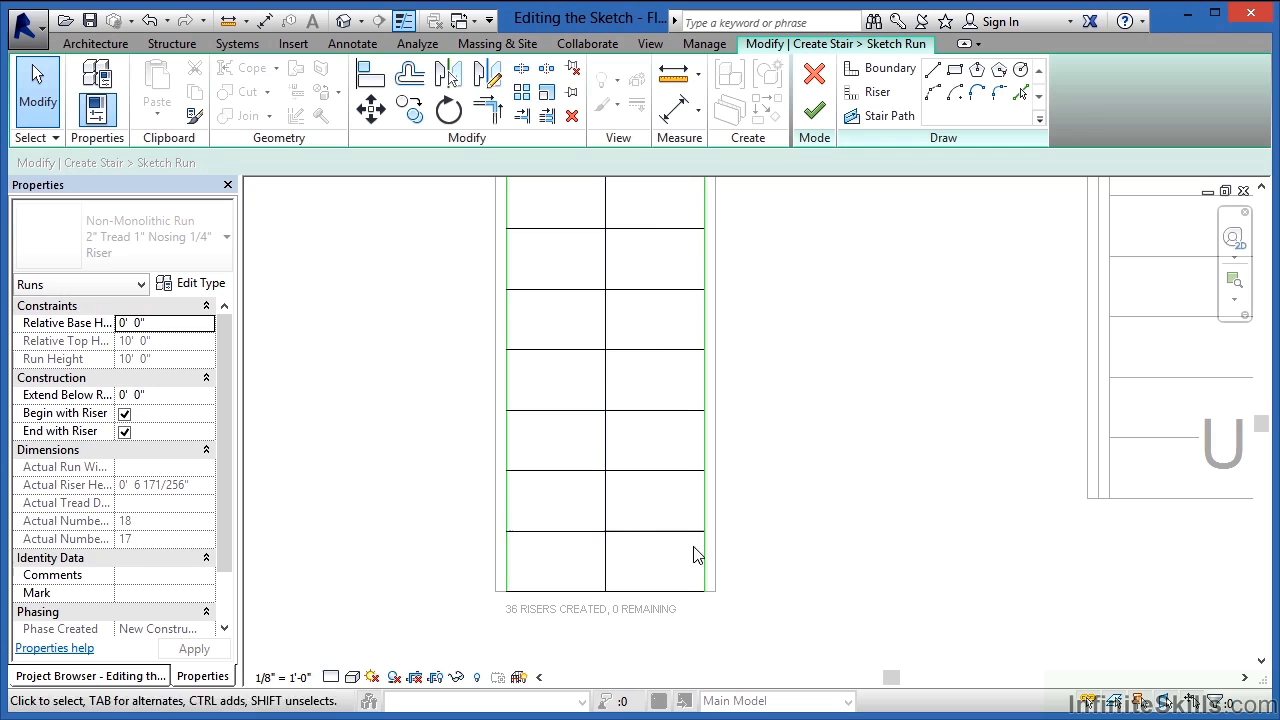
Draw a start-end-radius arc flaring outward from the right boundary's riser end.
click(932, 93)
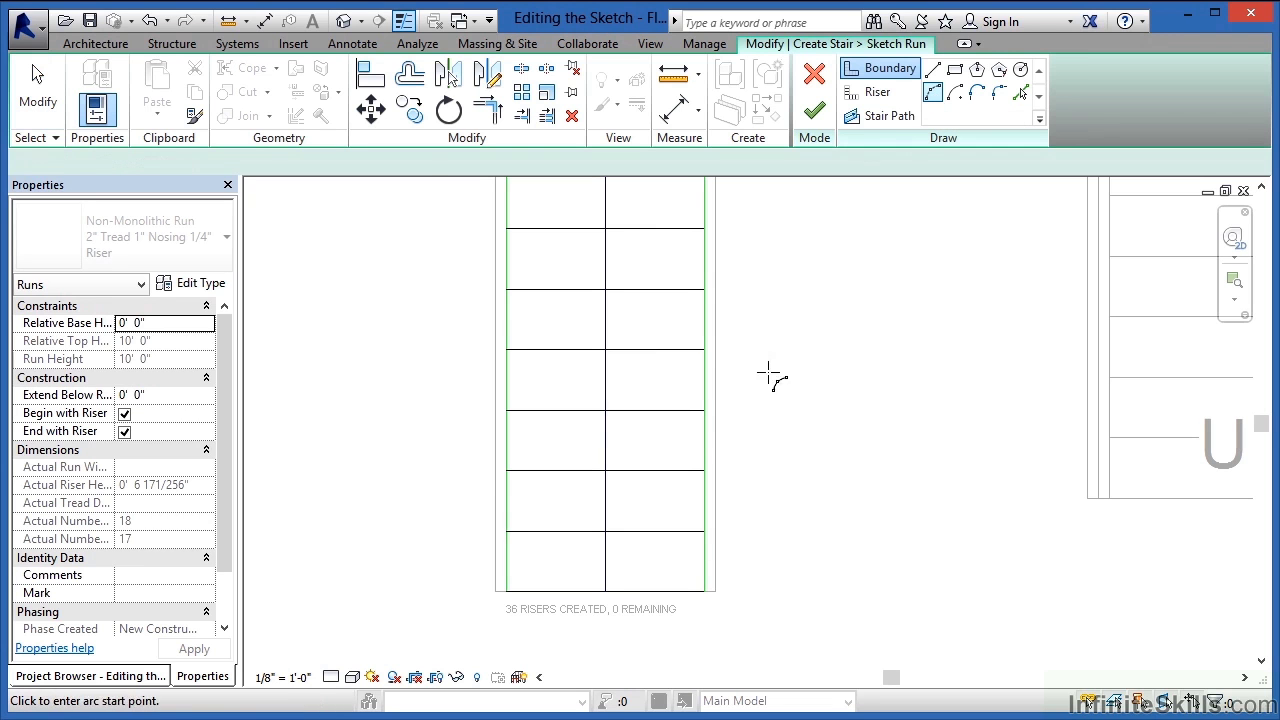
click(704, 471)
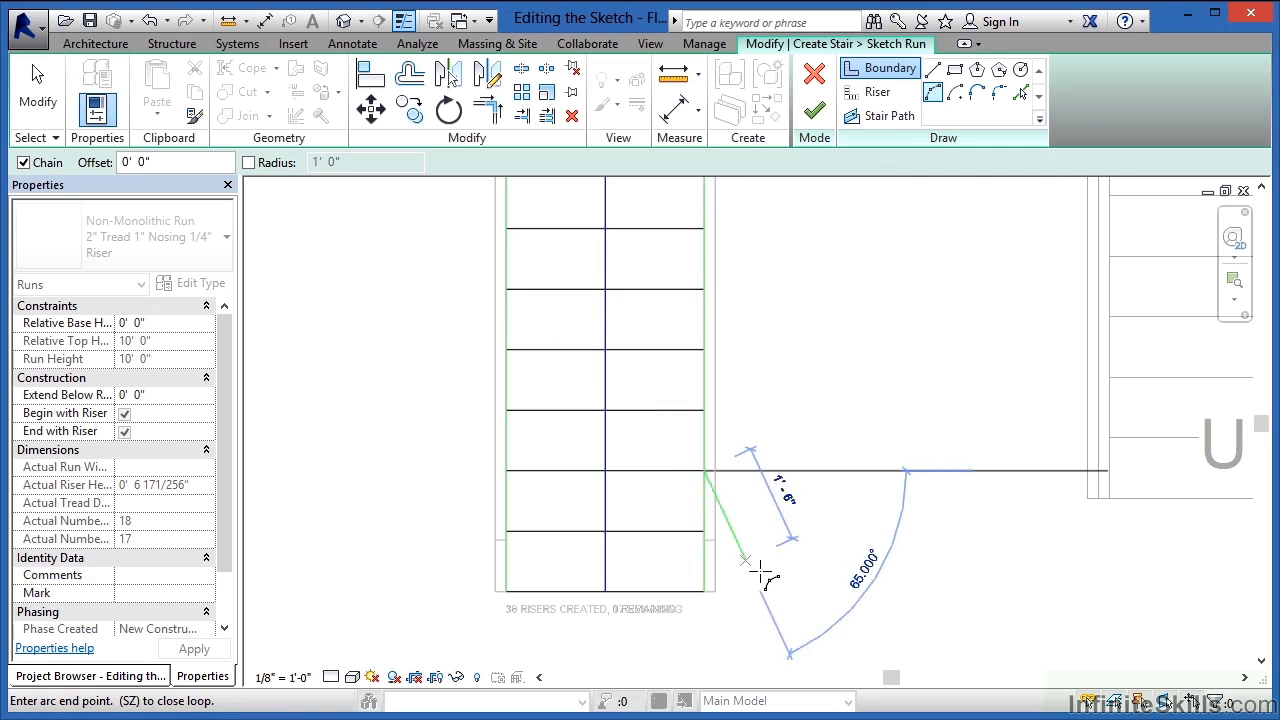
click(828, 593)
click(740, 552)
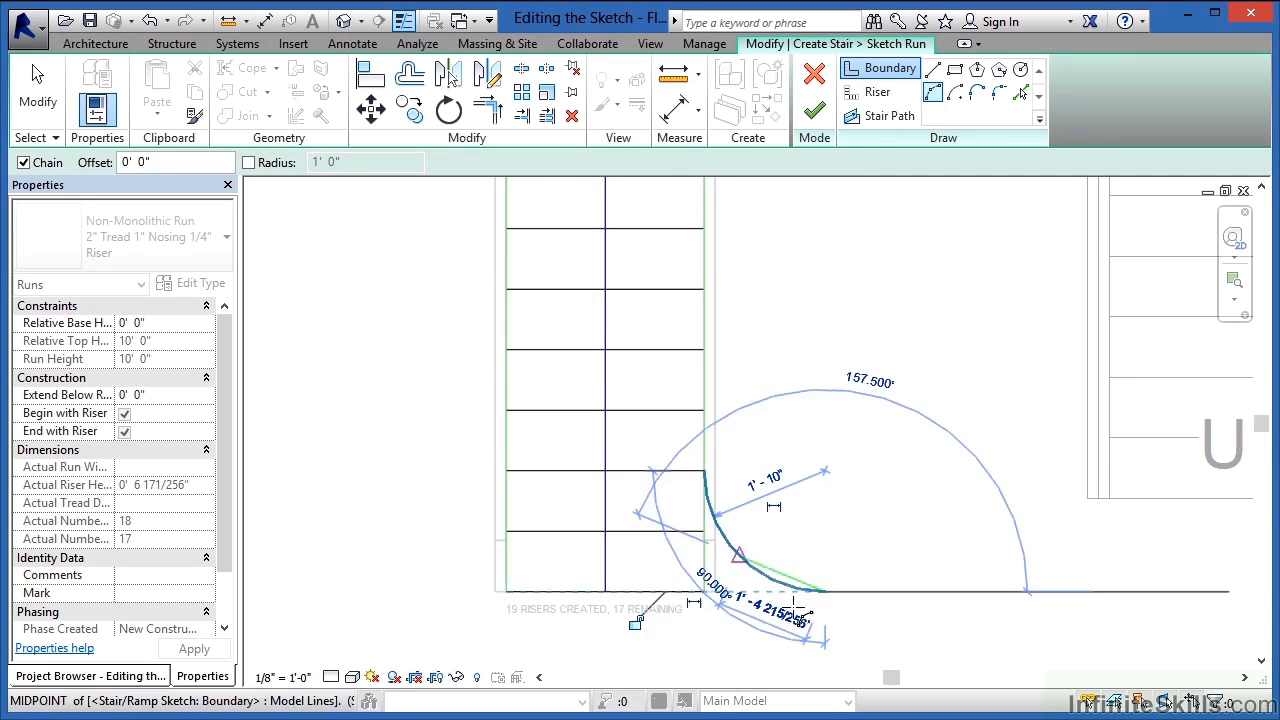
key(Escape)
key(Escape)
Extend the bottom riser to the arc's end and shorten the right boundary to meet the arc.
click(620, 531)
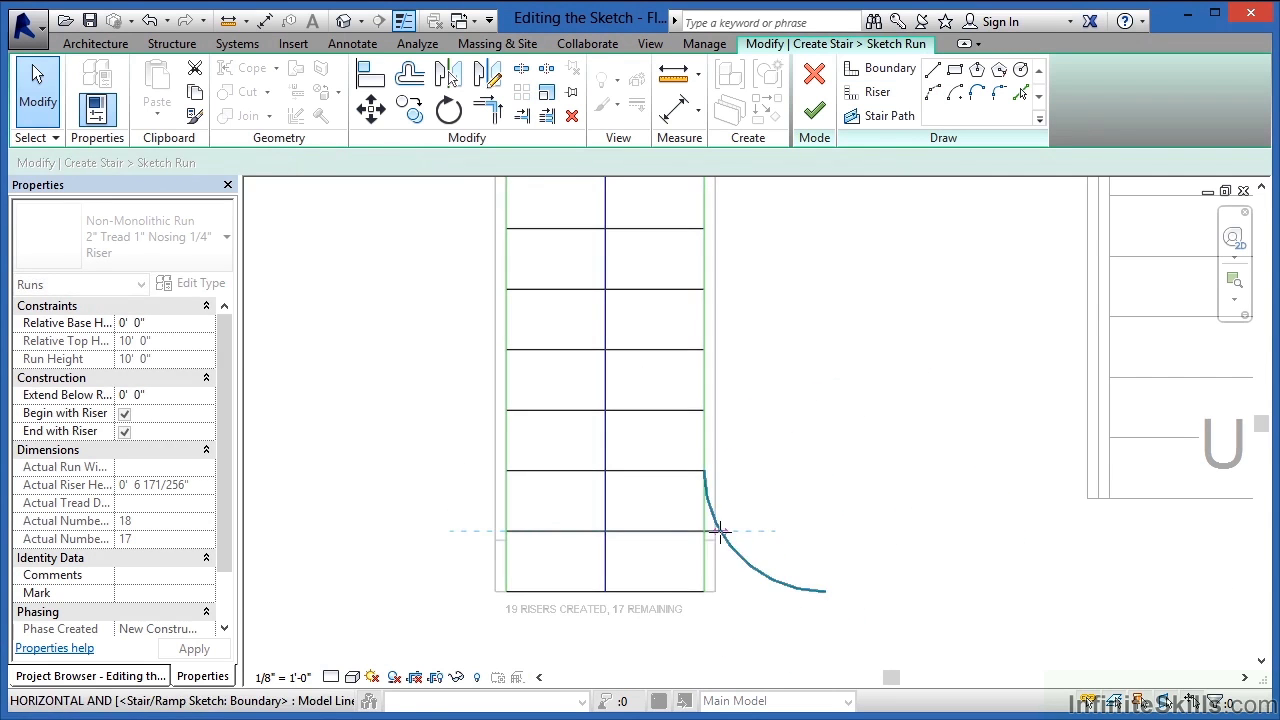
click(697, 589)
drag(705, 591, 825, 591)
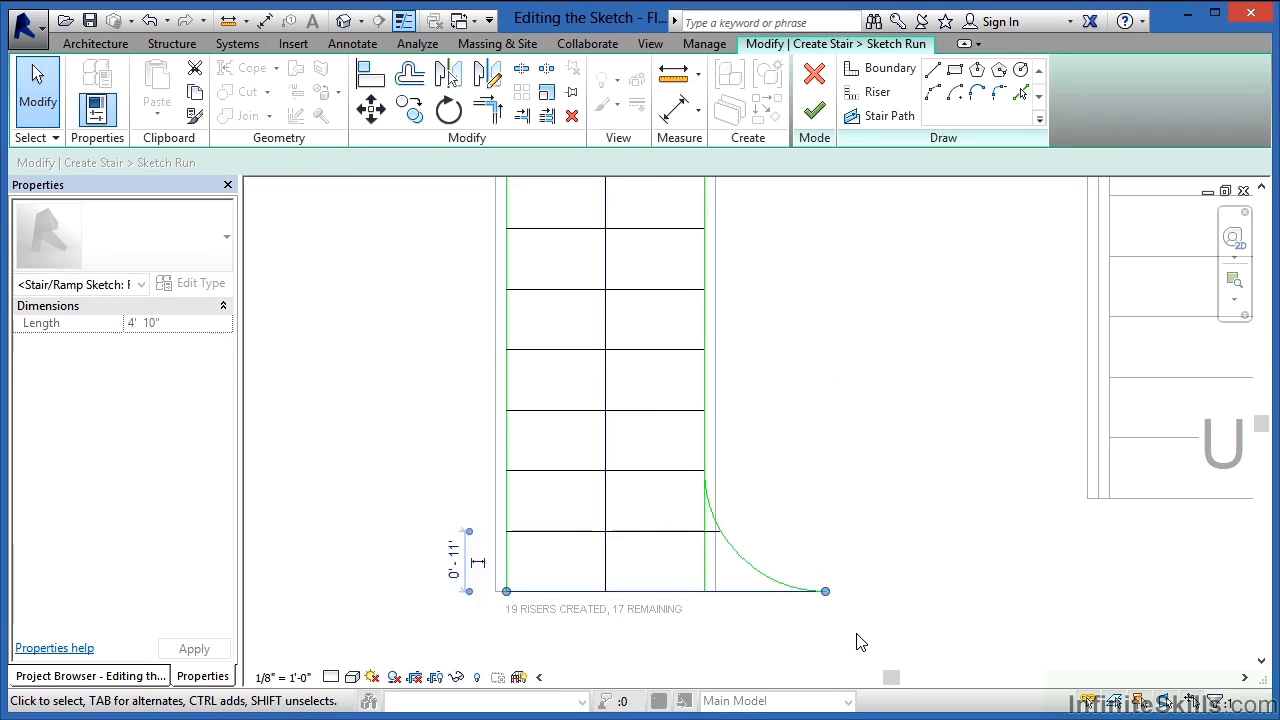
click(777, 640)
click(703, 560)
drag(703, 591, 704, 470)
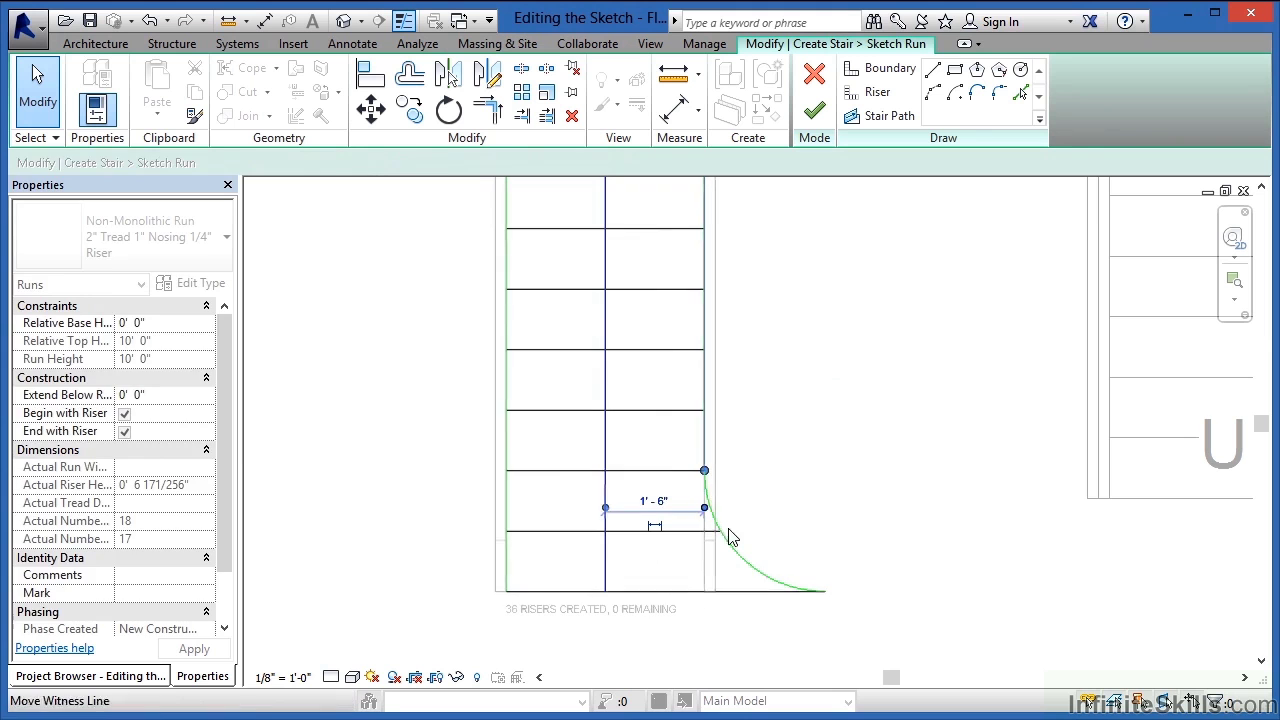
click(832, 606)
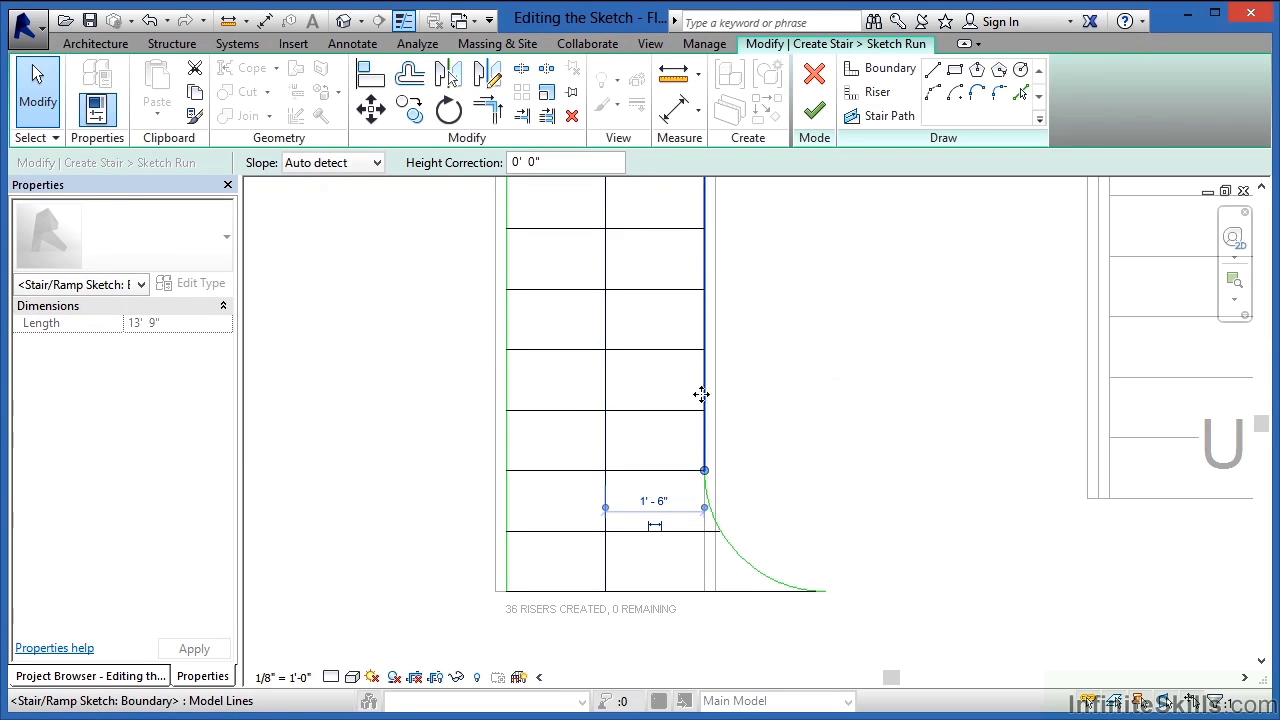
click(841, 410)
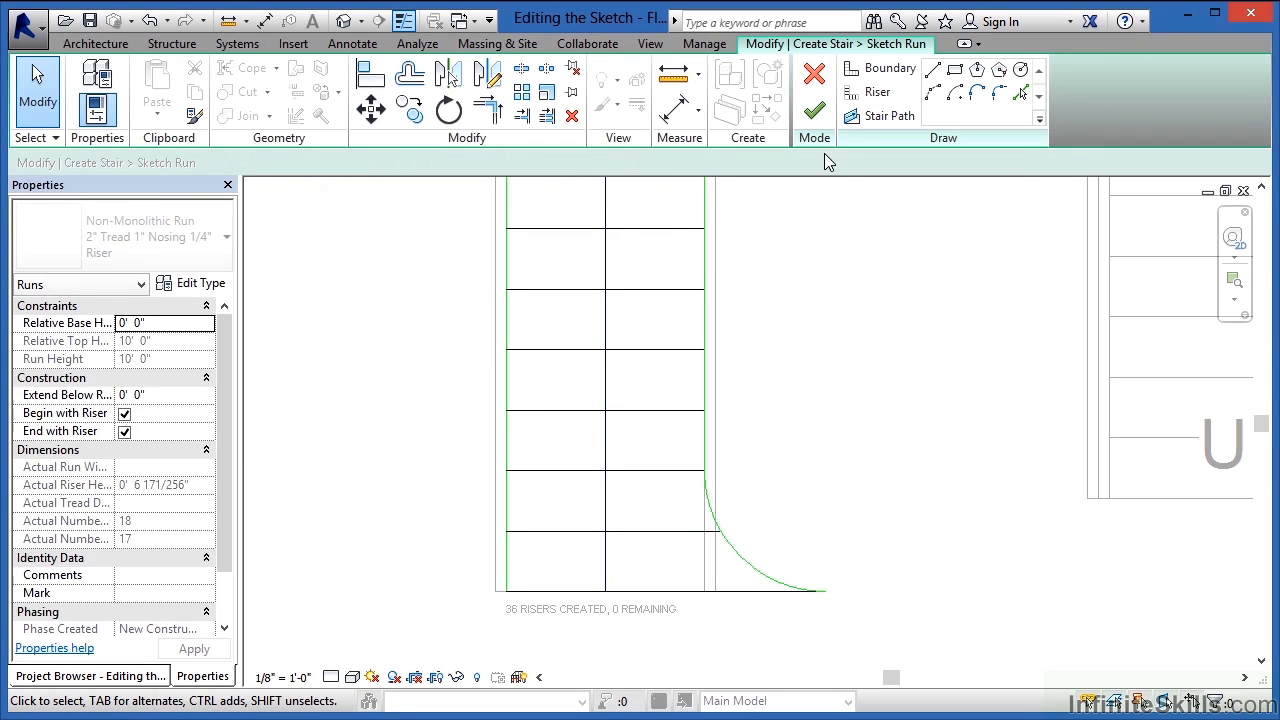
Finish the run sketch and left stair, then view both railed stairs in Default 3D View.
click(813, 112)
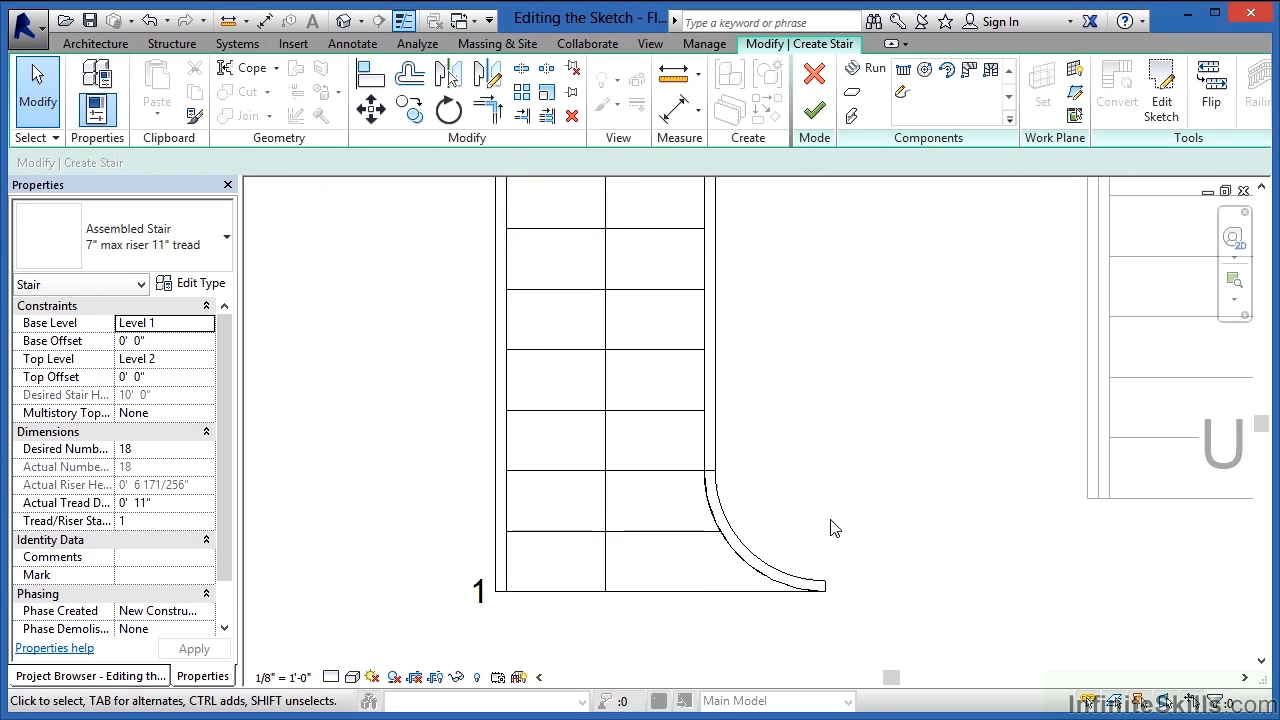
scroll(660, 568, down, 2)
scroll(658, 580, down, 2)
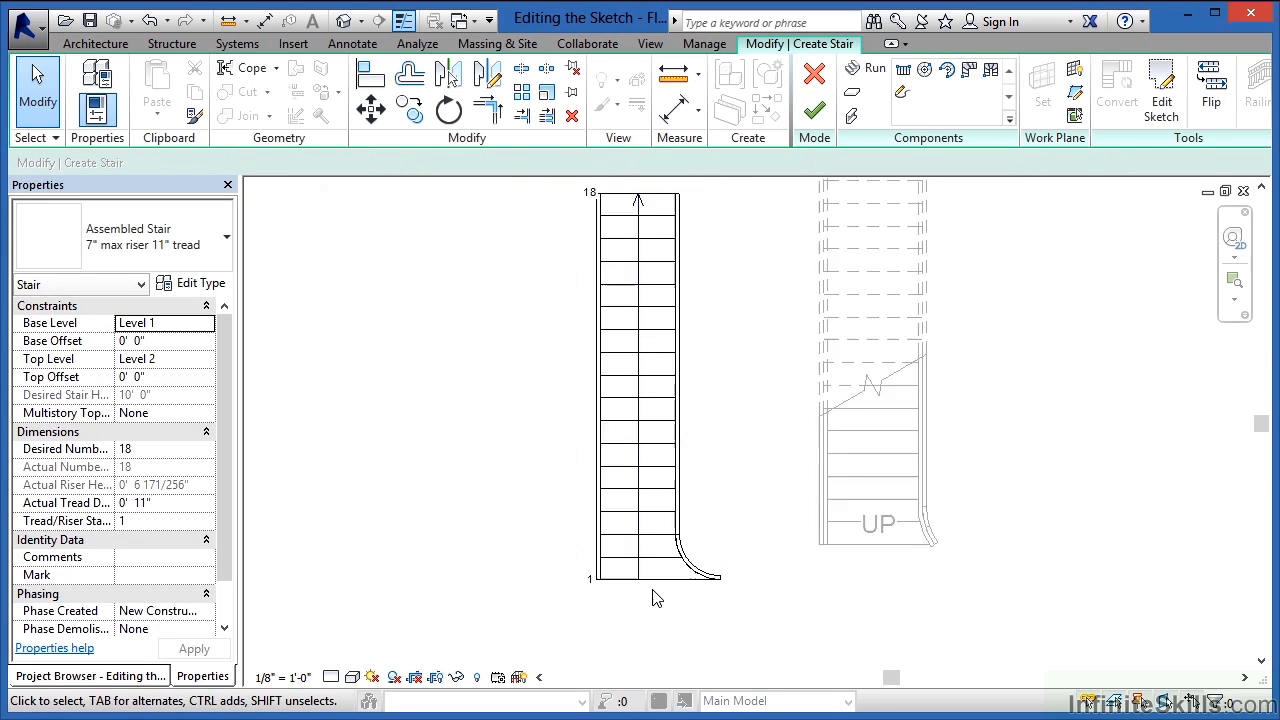
click(821, 119)
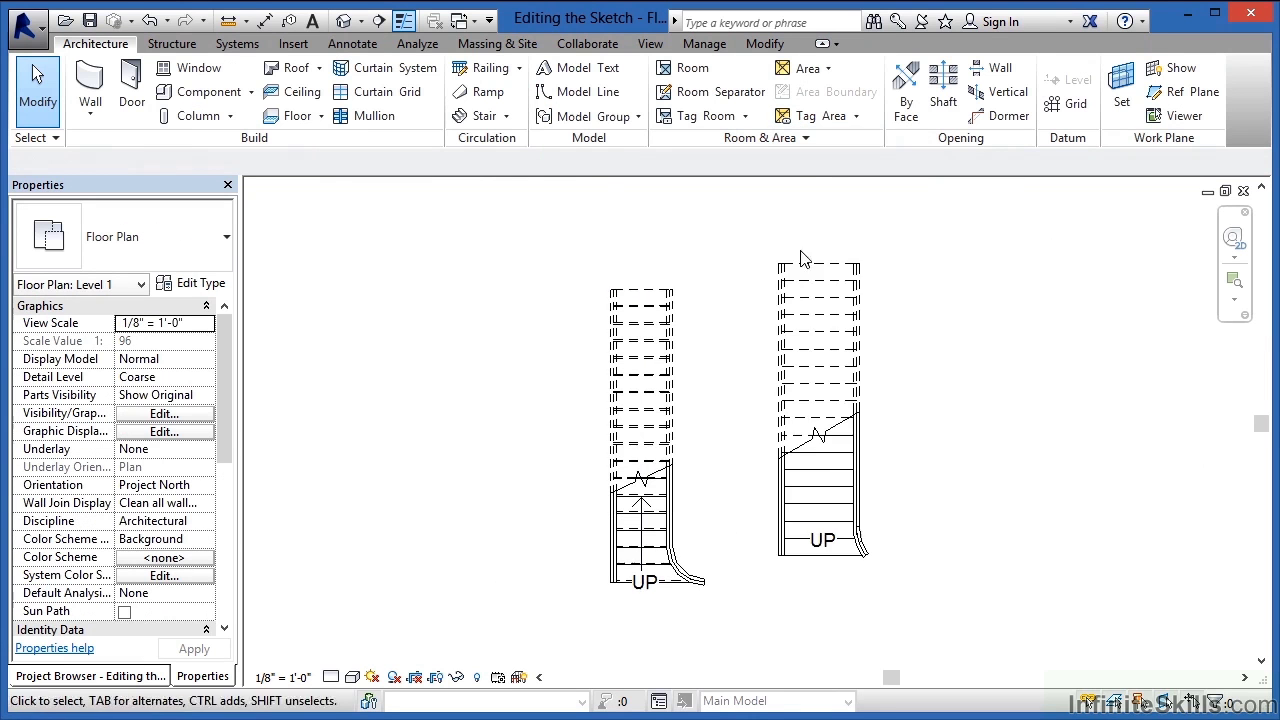
click(343, 22)
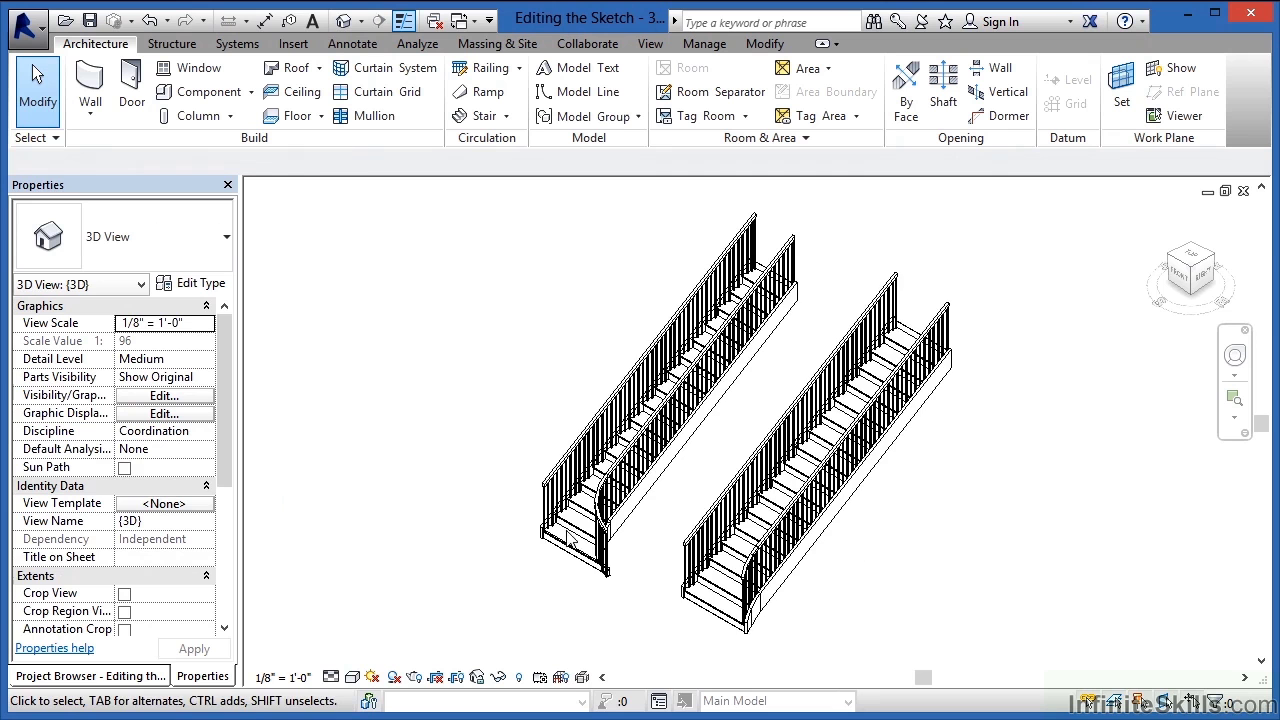
scroll(650, 600, up, 2)
scroll(626, 610, down, 2)
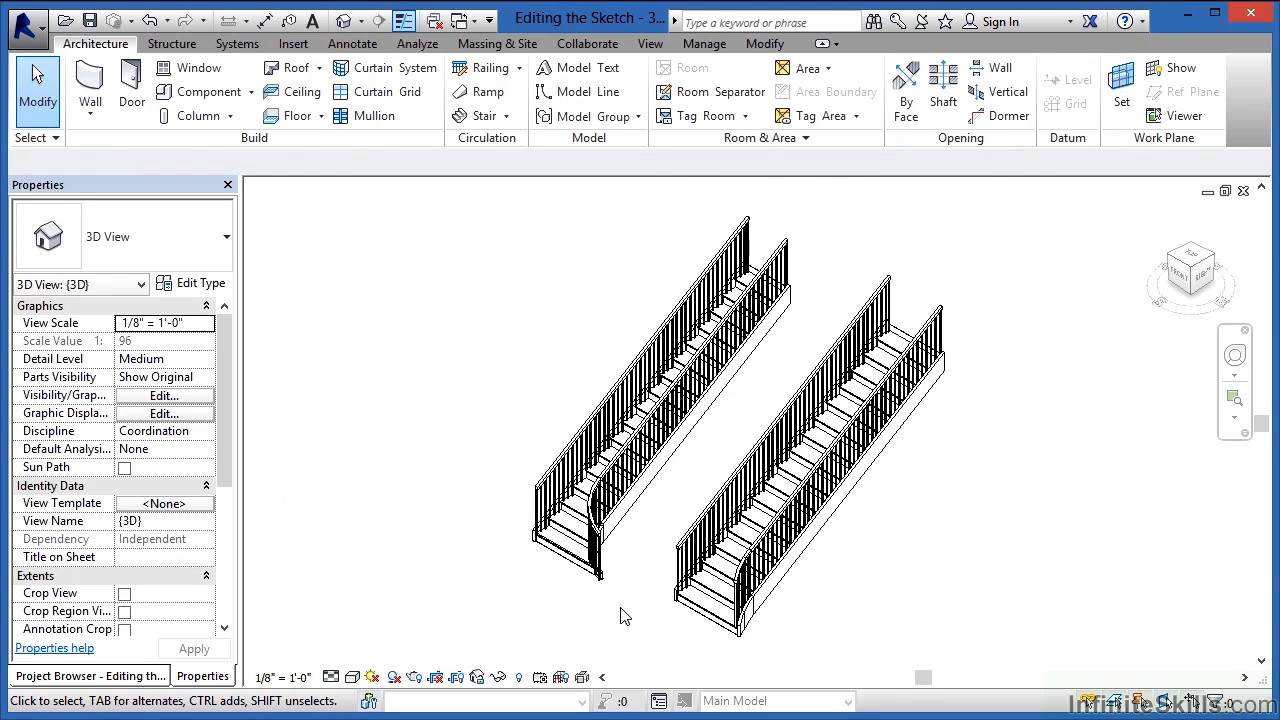